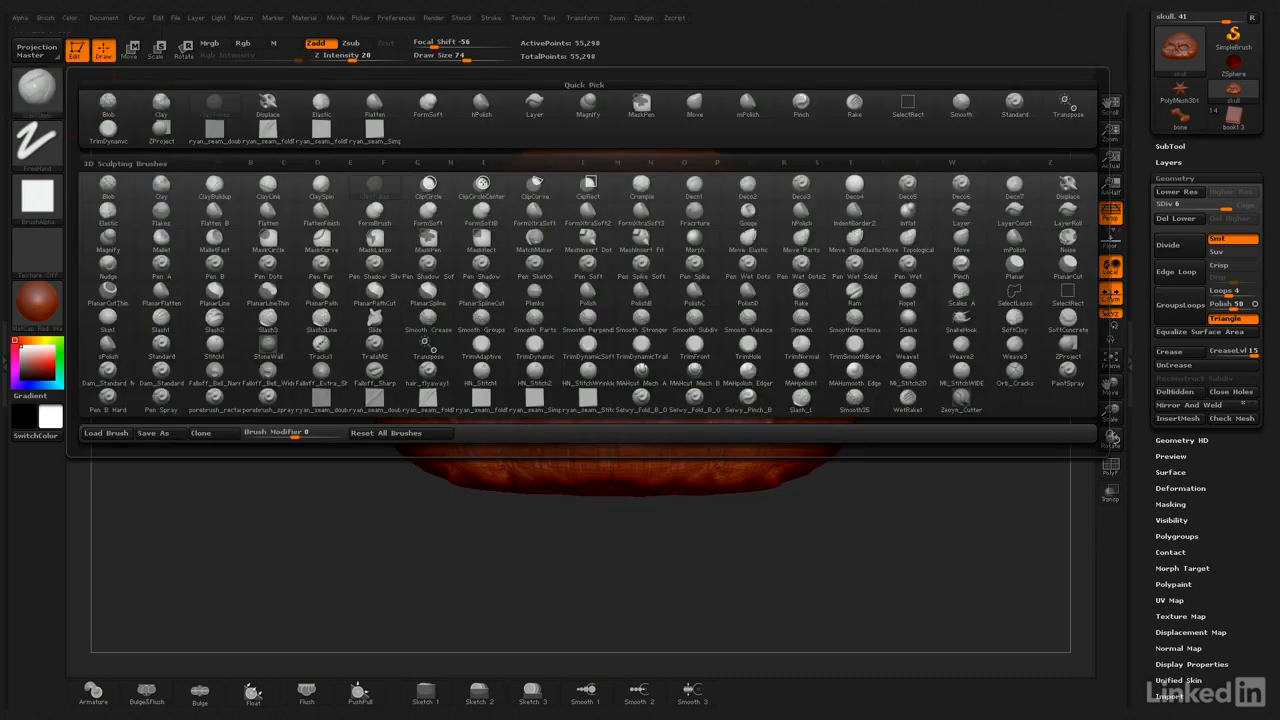
Choose the Move brush, enlarge it to a draw size of 110 and reshape the rims of the skull's eye sockets
{"action": "left_click", "coordinate": [695, 106]}
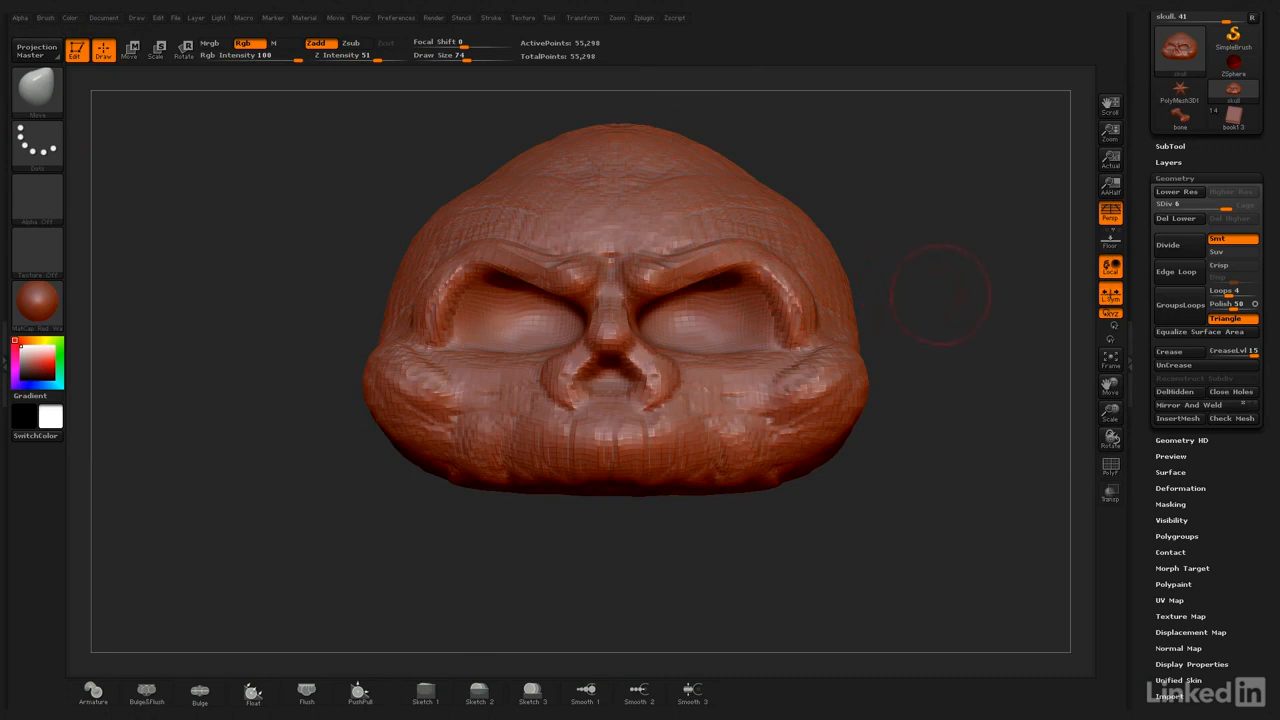
{"action": "left_click_drag", "start_coordinate": [964, 300], "coordinate": [974, 314]}
{"action": "key", "text": "bracketright"}
{"action": "key", "text": "bracketright"}
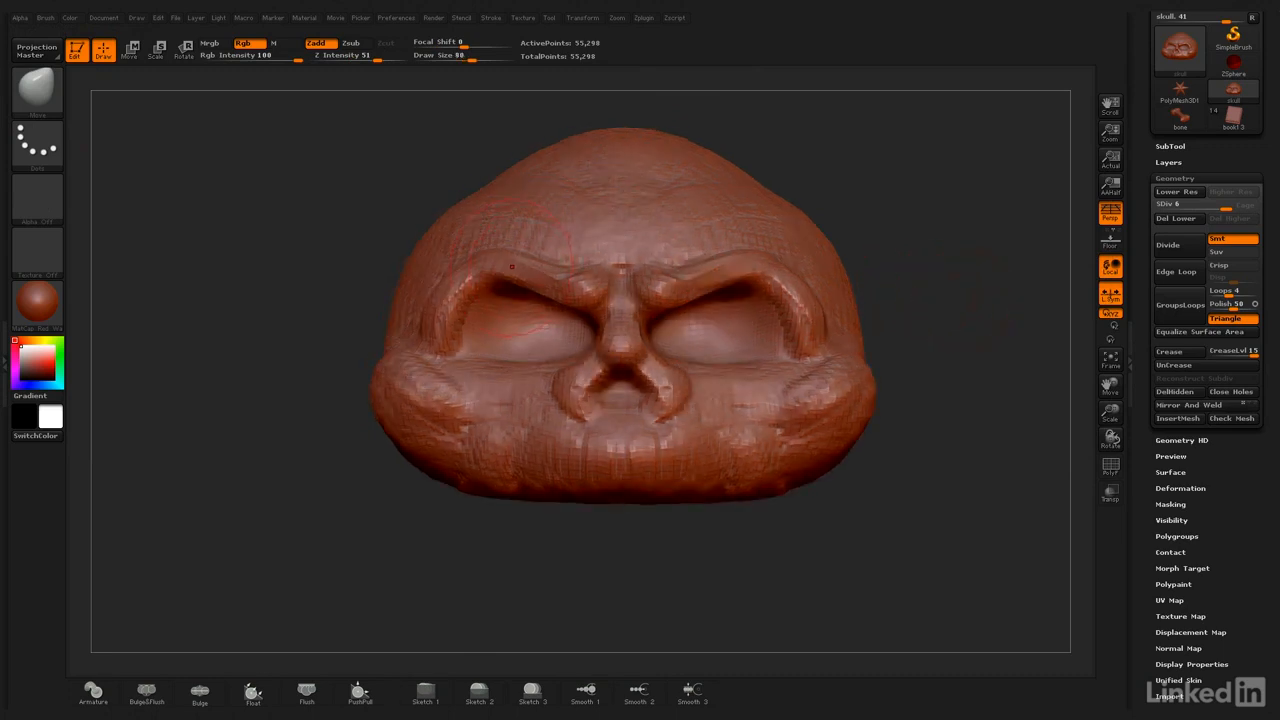
{"action": "key", "text": "bracketright"}
{"action": "left_click_drag", "start_coordinate": [502, 282], "coordinate": [495, 266]}
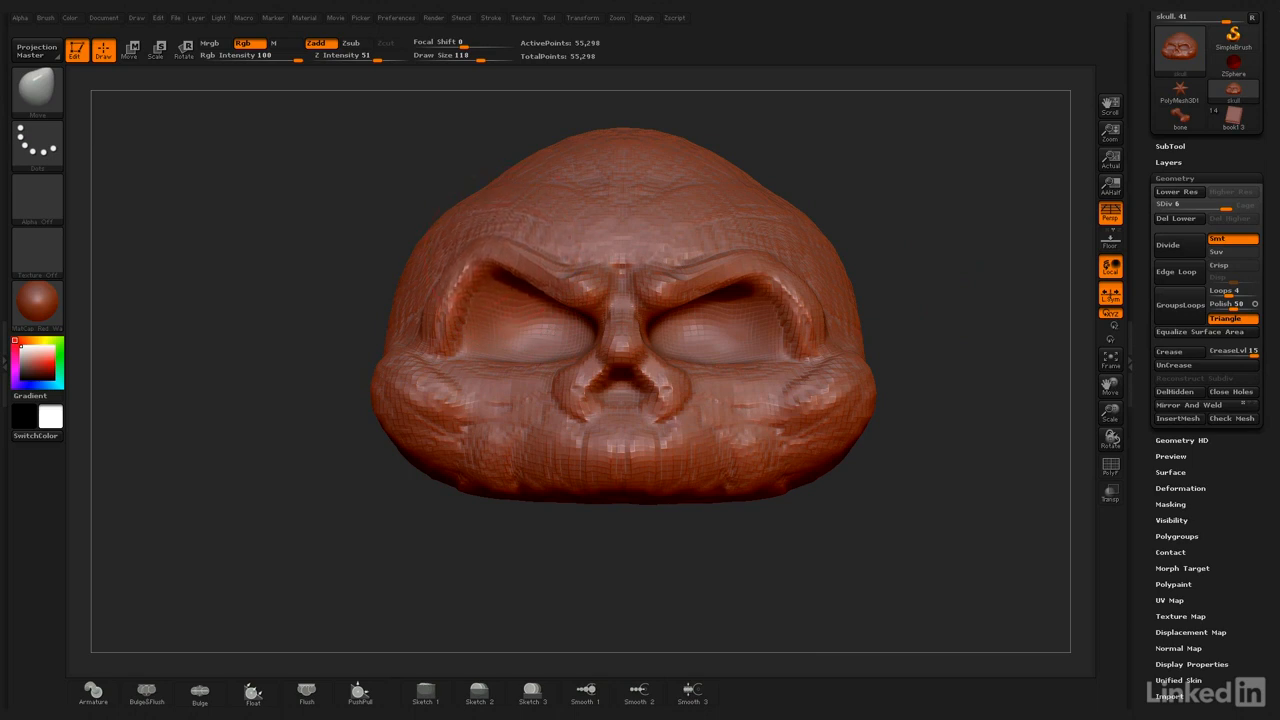
{"action": "left_click_drag", "start_coordinate": [450, 312], "coordinate": [470, 366]}
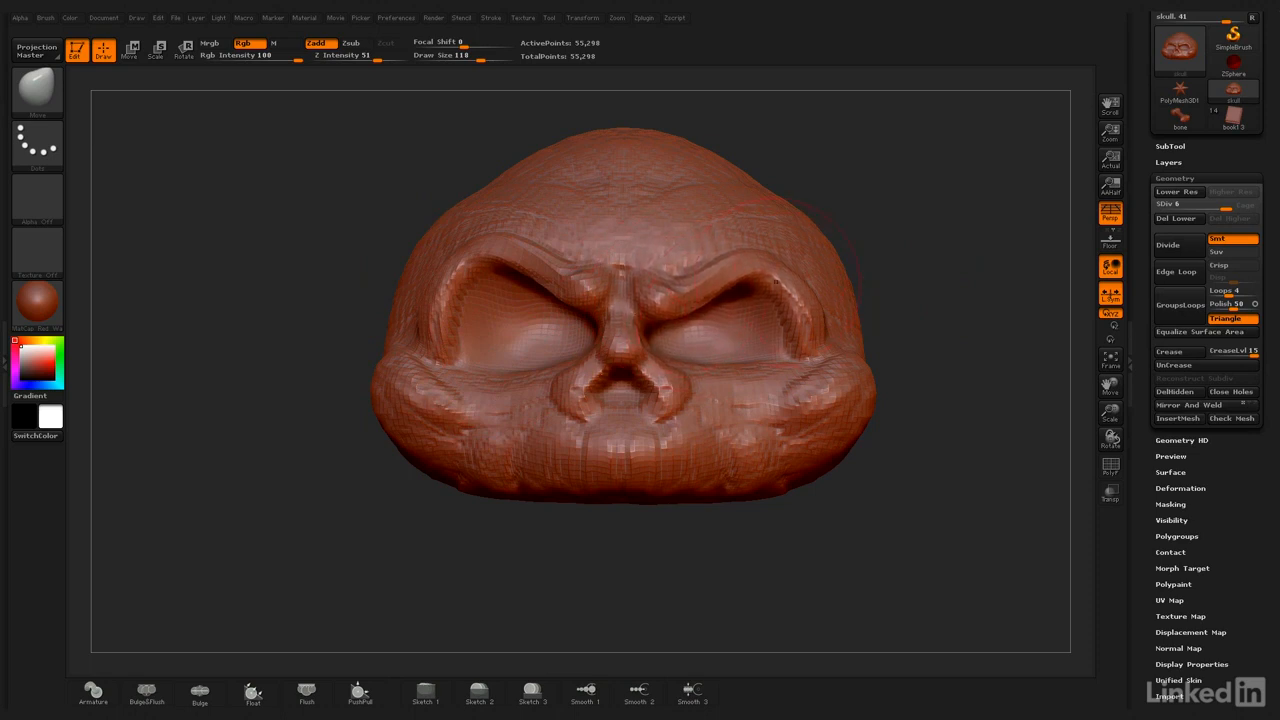
{"action": "left_click_drag", "start_coordinate": [778, 282], "coordinate": [773, 293]}
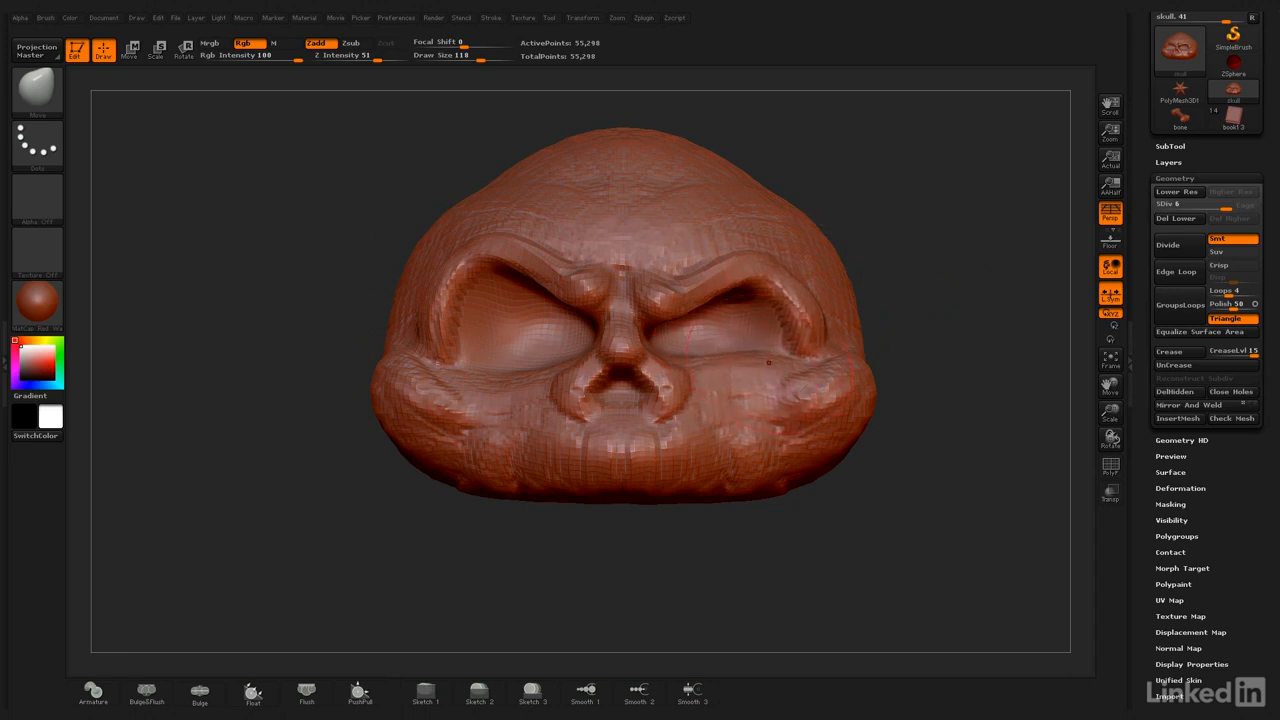
Reshape the outer contours of the skull's cheekbones with the Move brush
{"action": "left_click_drag", "start_coordinate": [944, 330], "coordinate": [943, 376]}
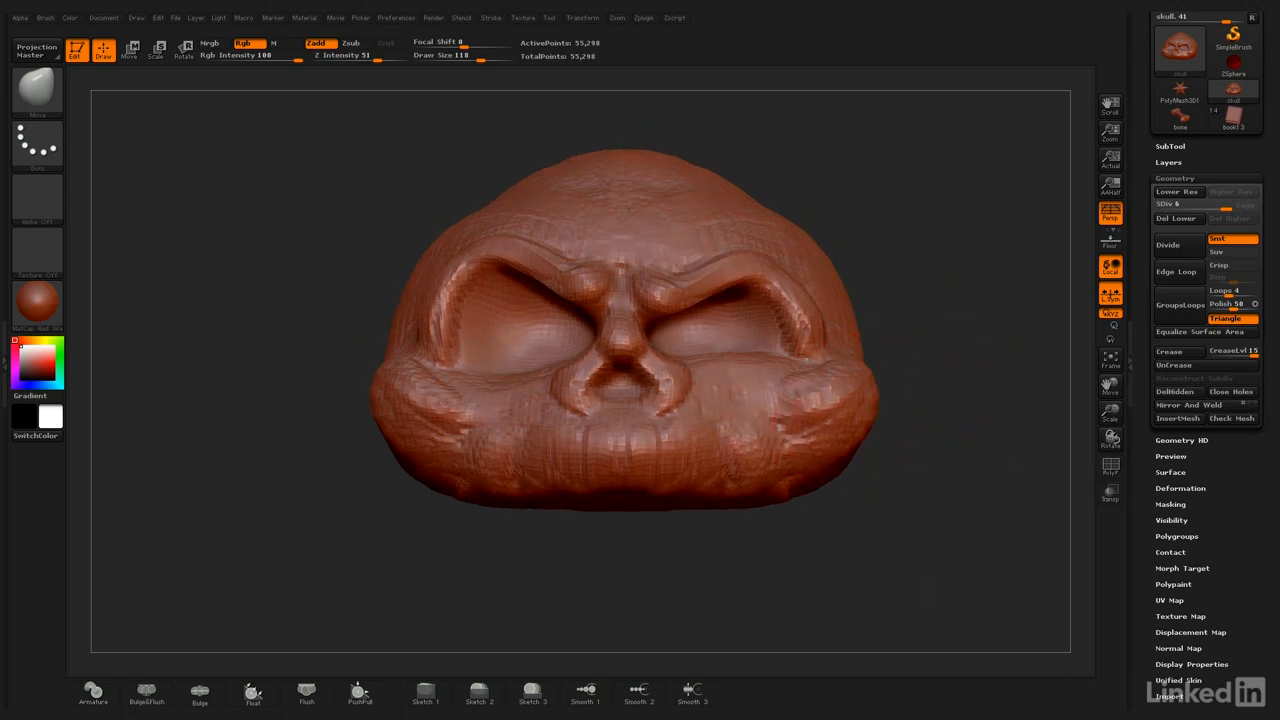
{"action": "left_click_drag", "start_coordinate": [875, 445], "coordinate": [370, 490]}
{"action": "left_click_drag", "start_coordinate": [404, 418], "coordinate": [378, 404]}
{"action": "left_click_drag", "start_coordinate": [394, 456], "coordinate": [386, 466]}
{"action": "left_click_drag", "start_coordinate": [404, 398], "coordinate": [395, 387]}
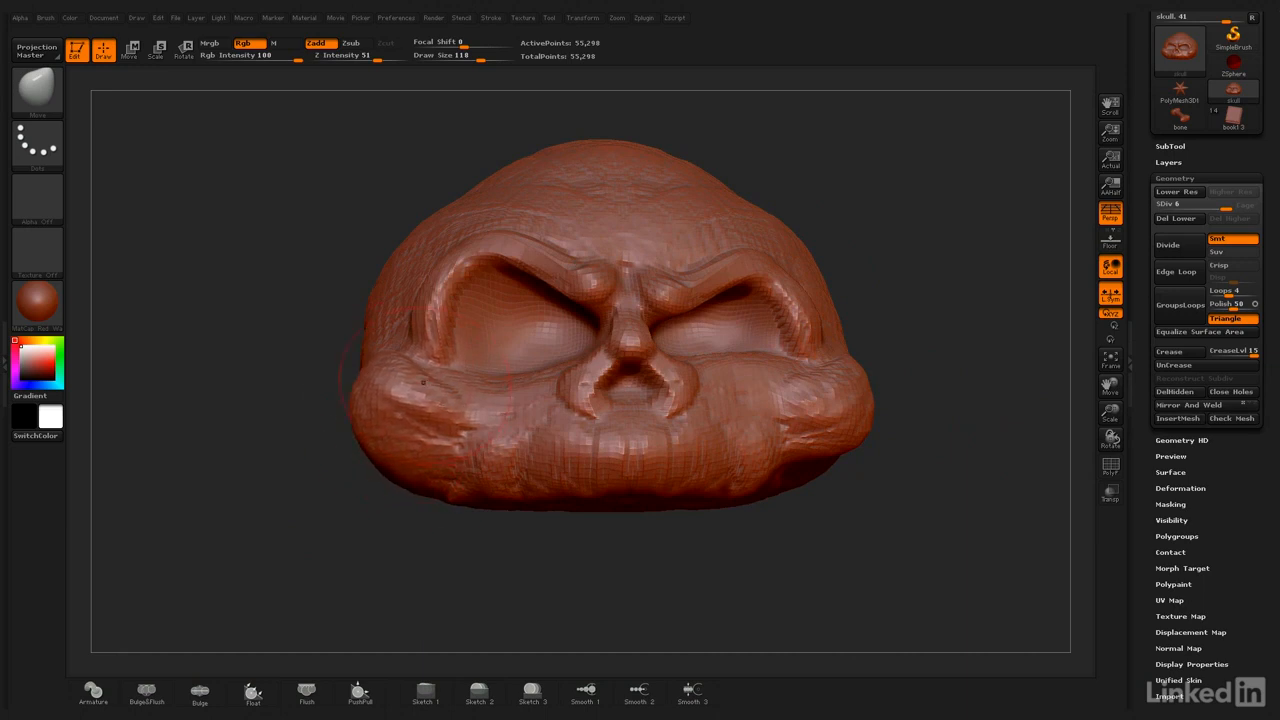
{"action": "left_click_drag", "start_coordinate": [438, 434], "coordinate": [428, 422]}
{"action": "left_click_drag", "start_coordinate": [316, 488], "coordinate": [334, 503]}
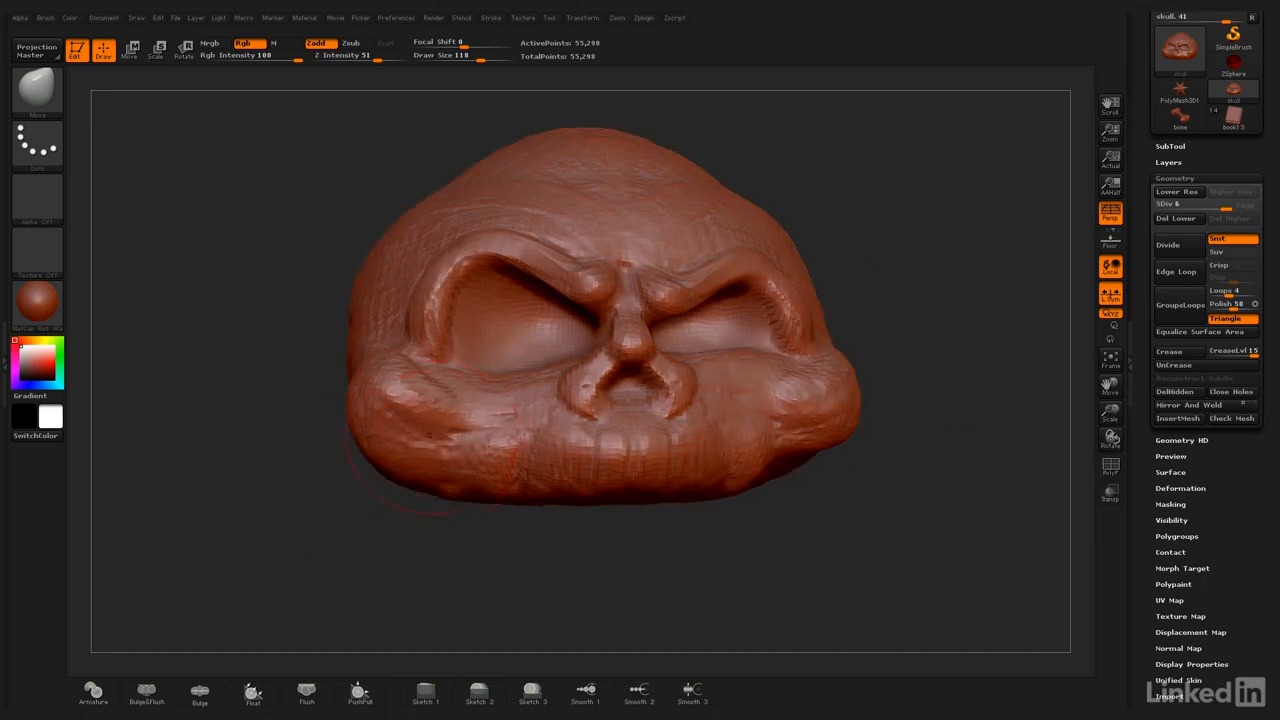
Adjust the side profile and underside of the skull around the jaw and cheekbones with the Move brush
{"action": "left_click_drag", "start_coordinate": [240, 414], "coordinate": [502, 456]}
{"action": "left_click_drag", "start_coordinate": [290, 480], "coordinate": [375, 515]}
{"action": "left_click_drag", "start_coordinate": [440, 482], "coordinate": [368, 440]}
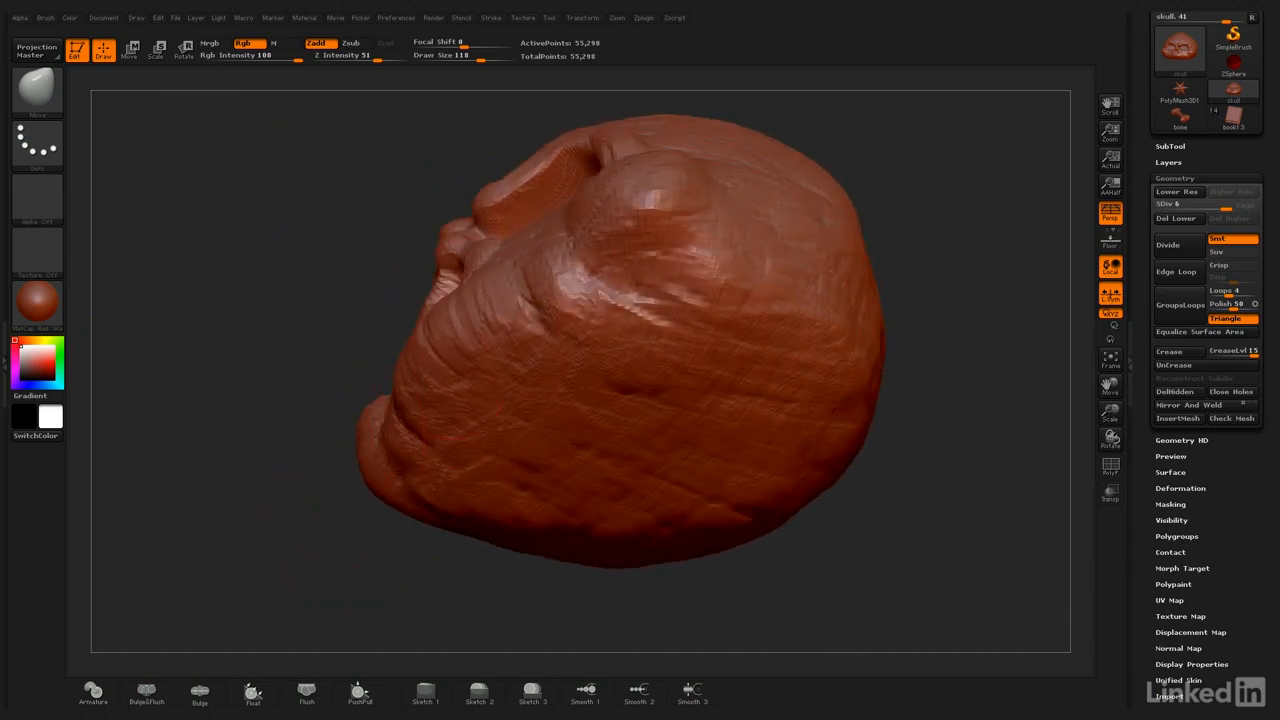
{"action": "mouse_move", "coordinate": [372, 308]}
{"action": "left_mouse_down"}
{"action": "mouse_move", "coordinate": [375, 360]}
{"action": "mouse_move", "coordinate": [400, 388]}
{"action": "left_mouse_up"}
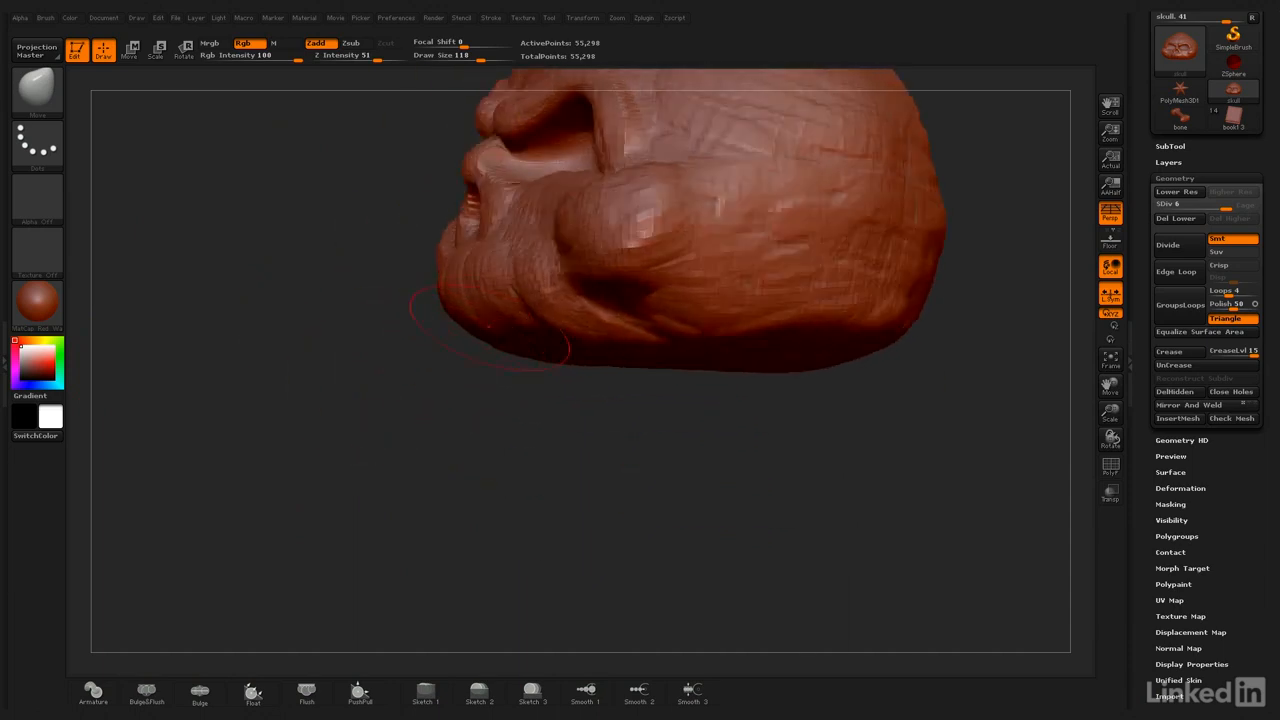
{"action": "left_click_drag", "start_coordinate": [612, 378], "coordinate": [420, 360]}
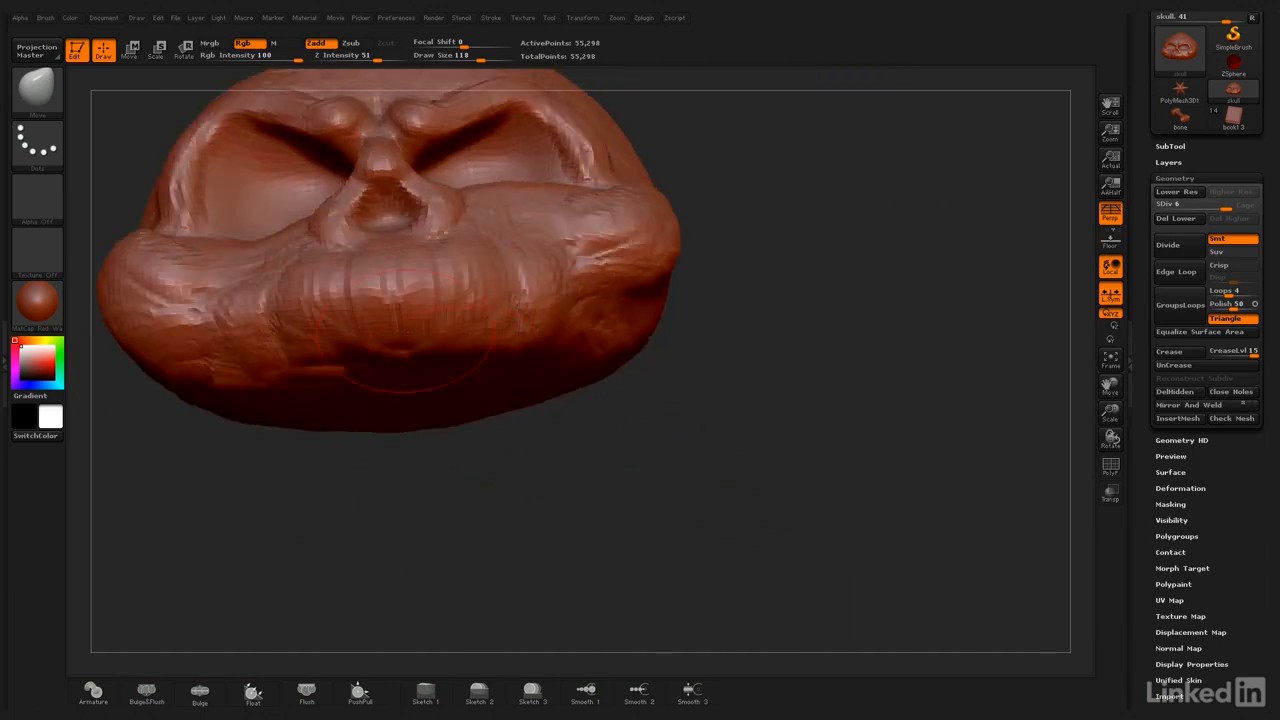
Reduce the draw size to 74 and push in the sides of the upper jaw beneath the cheekbones
{"action": "key", "text": "bracketleft"}
{"action": "key", "text": "bracketleft"}
{"action": "left_click_drag", "start_coordinate": [686, 334], "coordinate": [805, 358]}
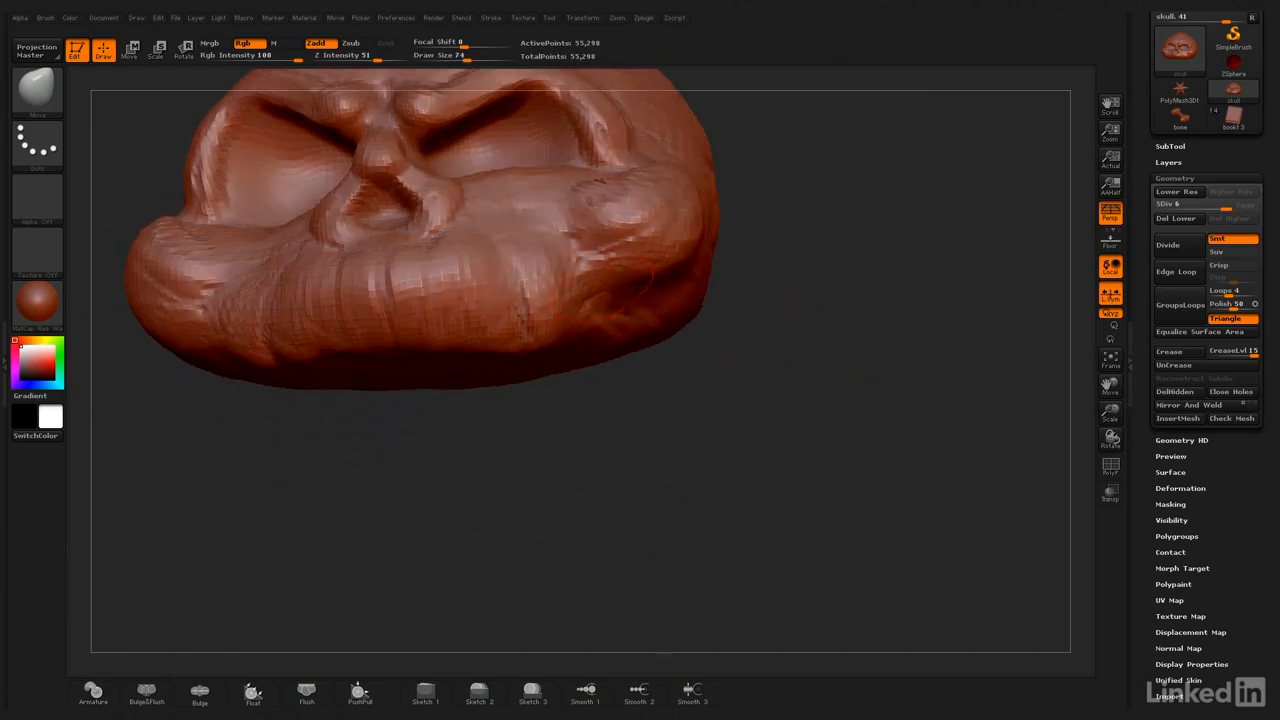
{"action": "left_click_drag", "start_coordinate": [590, 430], "coordinate": [745, 428]}
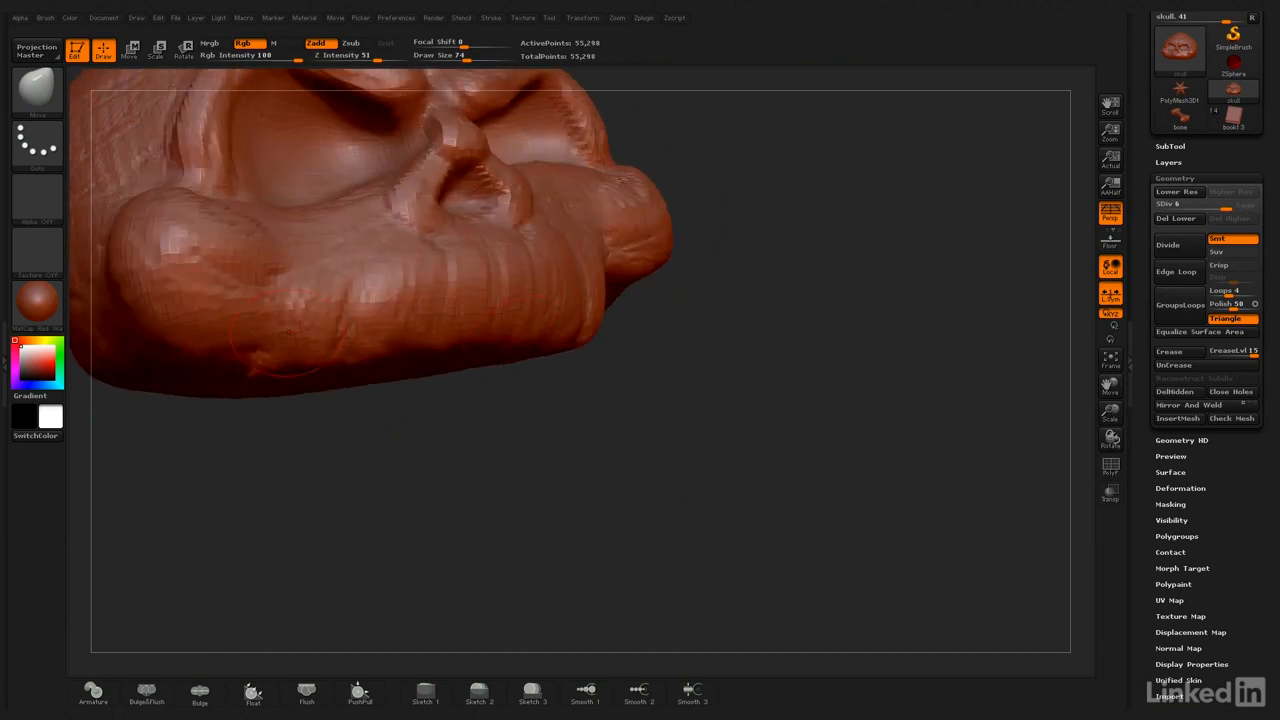
{"action": "left_click_drag", "start_coordinate": [440, 440], "coordinate": [320, 436]}
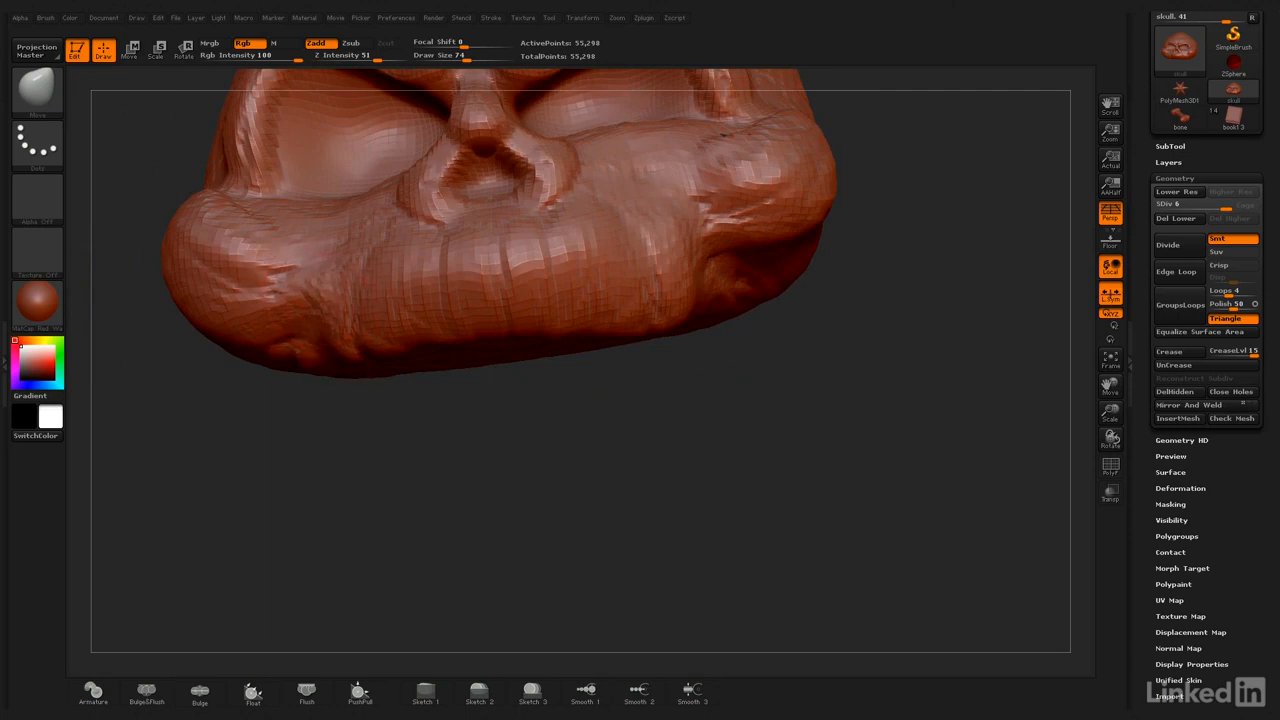
{"action": "mouse_move", "coordinate": [370, 465]}
{"action": "left_mouse_down"}
{"action": "mouse_move", "coordinate": [435, 460]}
{"action": "mouse_move", "coordinate": [415, 360]}
{"action": "mouse_move", "coordinate": [425, 440]}
{"action": "mouse_move", "coordinate": [460, 490]}
{"action": "left_mouse_up"}
Enlarge the draw size to 90 and reshape the nasal opening and the area around it
{"action": "key", "text": "]"}
{"action": "key", "text": "]"}
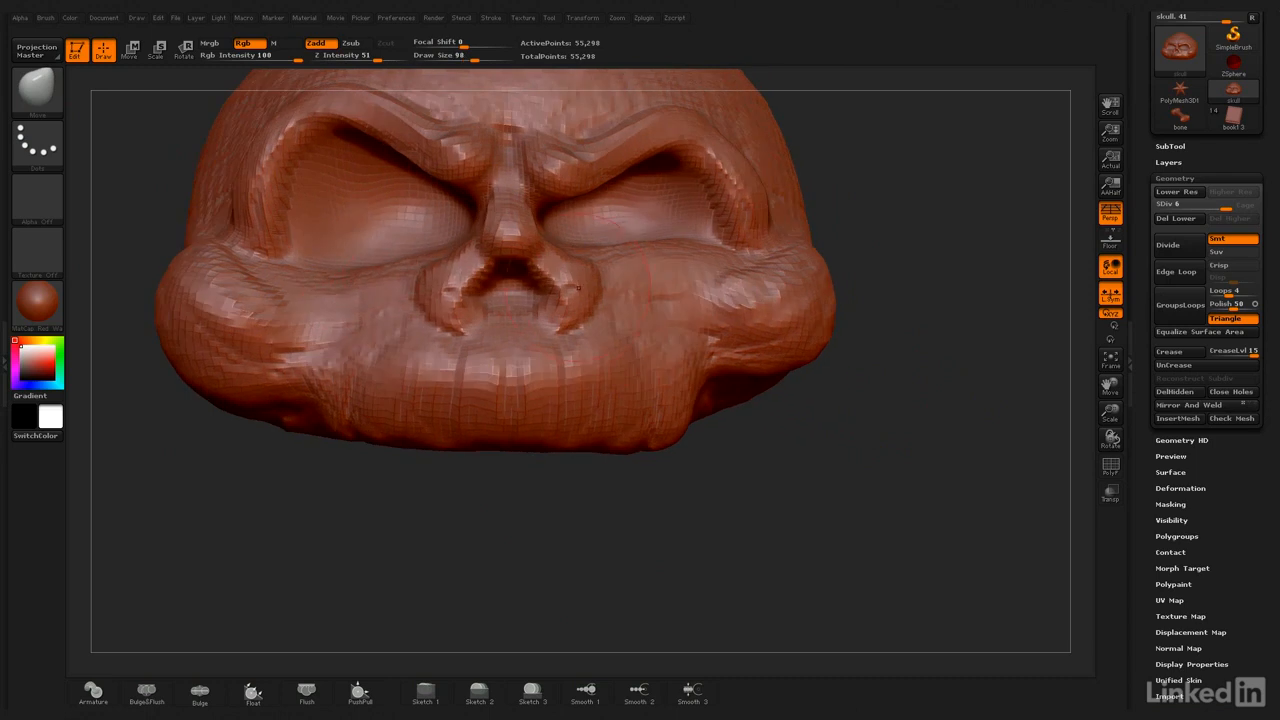
{"action": "left_click_drag", "start_coordinate": [908, 346], "coordinate": [924, 344]}
{"action": "mouse_move", "coordinate": [582, 280]}
{"action": "left_mouse_down"}
{"action": "mouse_move", "coordinate": [573, 293]}
{"action": "mouse_move", "coordinate": [466, 274]}
{"action": "left_mouse_up"}
{"action": "mouse_move", "coordinate": [562, 287]}
{"action": "left_mouse_down"}
{"action": "mouse_move", "coordinate": [549, 275]}
{"action": "mouse_move", "coordinate": [548, 296]}
{"action": "left_mouse_up"}
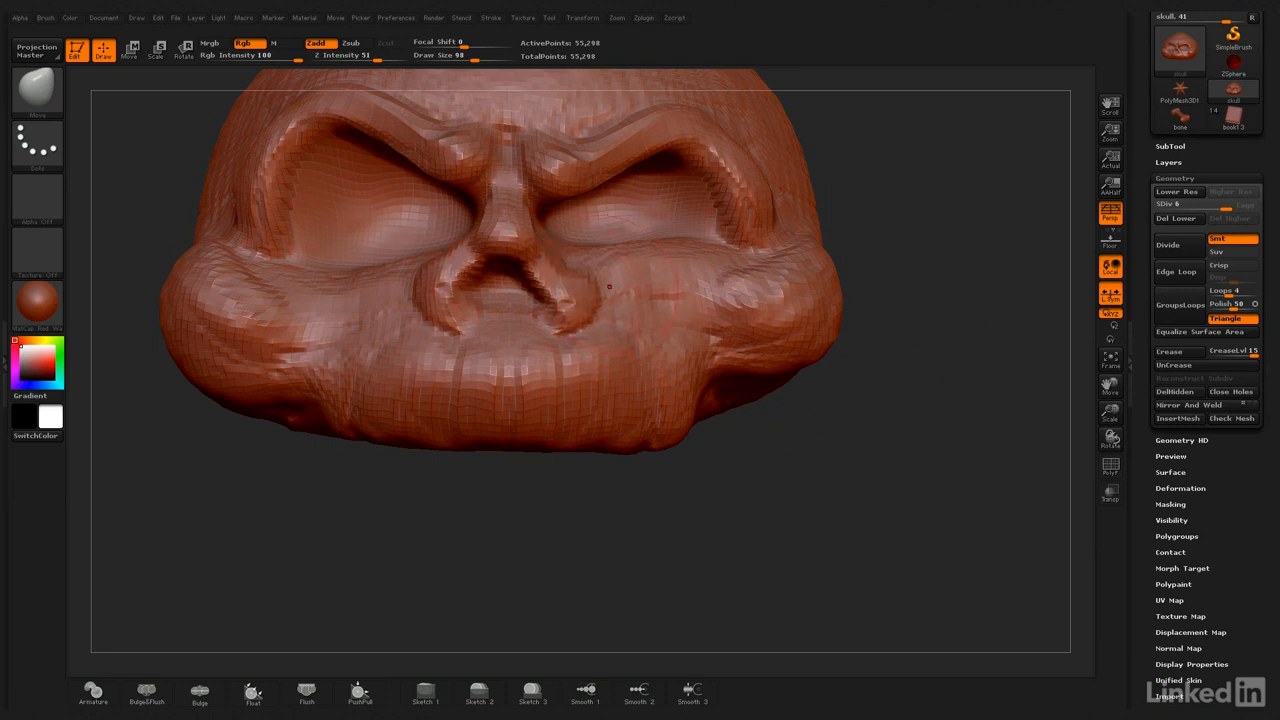
{"action": "key", "text": "f"}
{"action": "left_click_drag", "start_coordinate": [932, 330], "coordinate": [938, 352]}
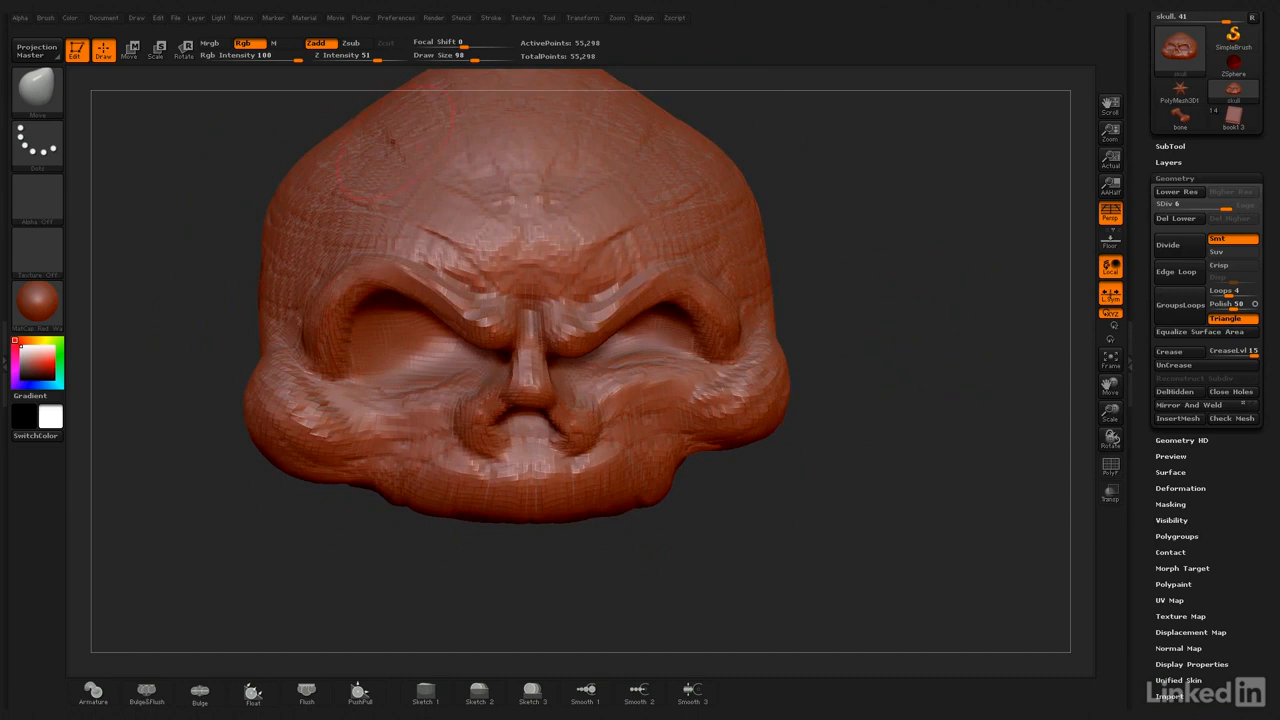
Paint a mask over the whole top of the cranium
{"action": "left_click_drag", "start_coordinate": [920, 280], "coordinate": [914, 232]}
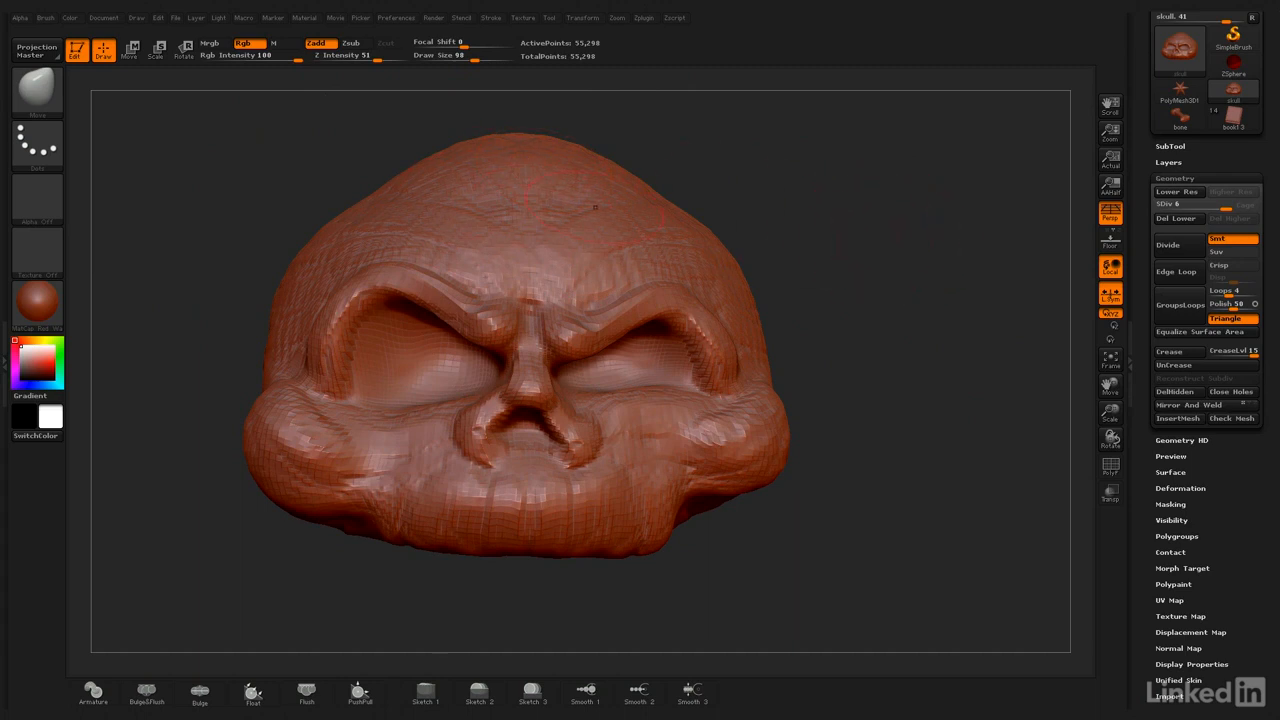
{"action": "mouse_move", "coordinate": [893, 229]}
{"action": "left_mouse_down"}
{"action": "mouse_move", "coordinate": [915, 350]}
{"action": "mouse_move", "coordinate": [928, 335]}
{"action": "mouse_move", "coordinate": [943, 375]}
{"action": "mouse_move", "coordinate": [943, 425]}
{"action": "mouse_move", "coordinate": [948, 335]}
{"action": "mouse_move", "coordinate": [962, 440]}
{"action": "left_mouse_up"}
{"action": "left_click_drag", "start_coordinate": [968, 312], "coordinate": [965, 350]}
{"action": "mouse_move", "coordinate": [900, 420]}
{"action": "left_mouse_down", "text": "alt"}
{"action": "mouse_move", "coordinate": [843, 343]}
{"action": "mouse_move", "coordinate": [876, 415]}
{"action": "mouse_move", "coordinate": [904, 439]}
{"action": "left_mouse_up", "text": "alt"}
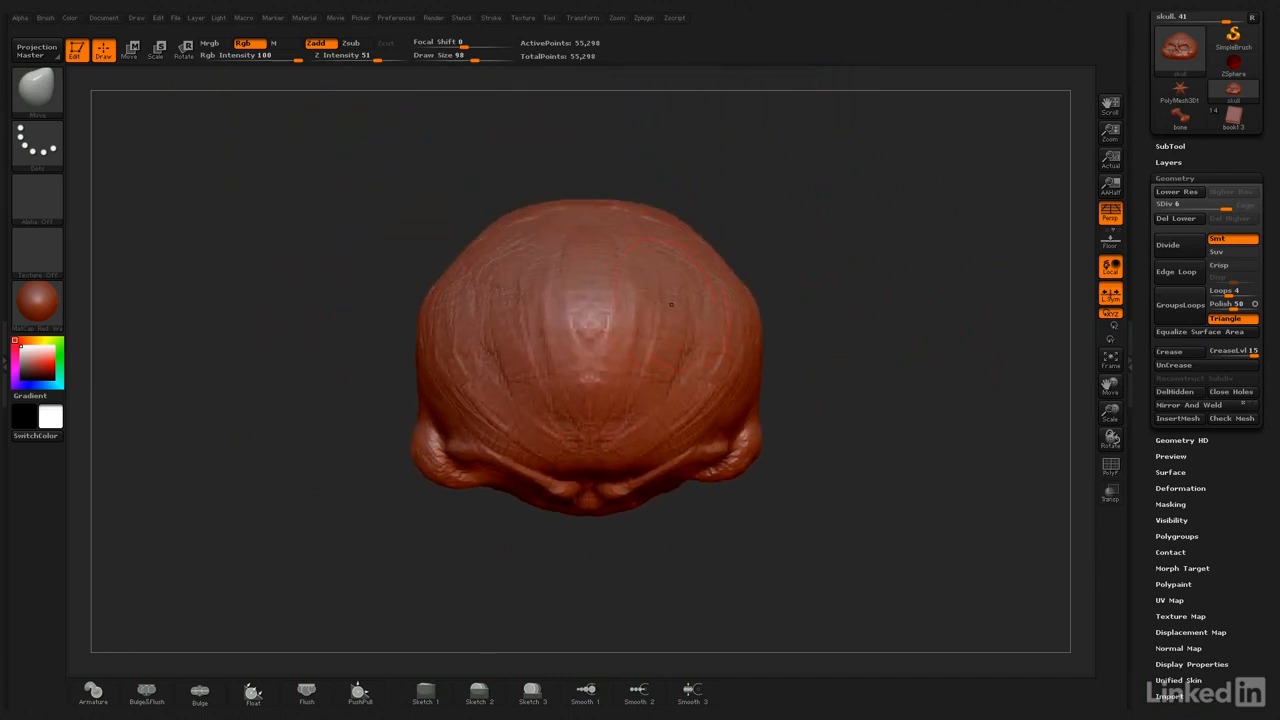
{"action": "key", "text": "ctrl"}
{"action": "key", "text": "ctrl"}
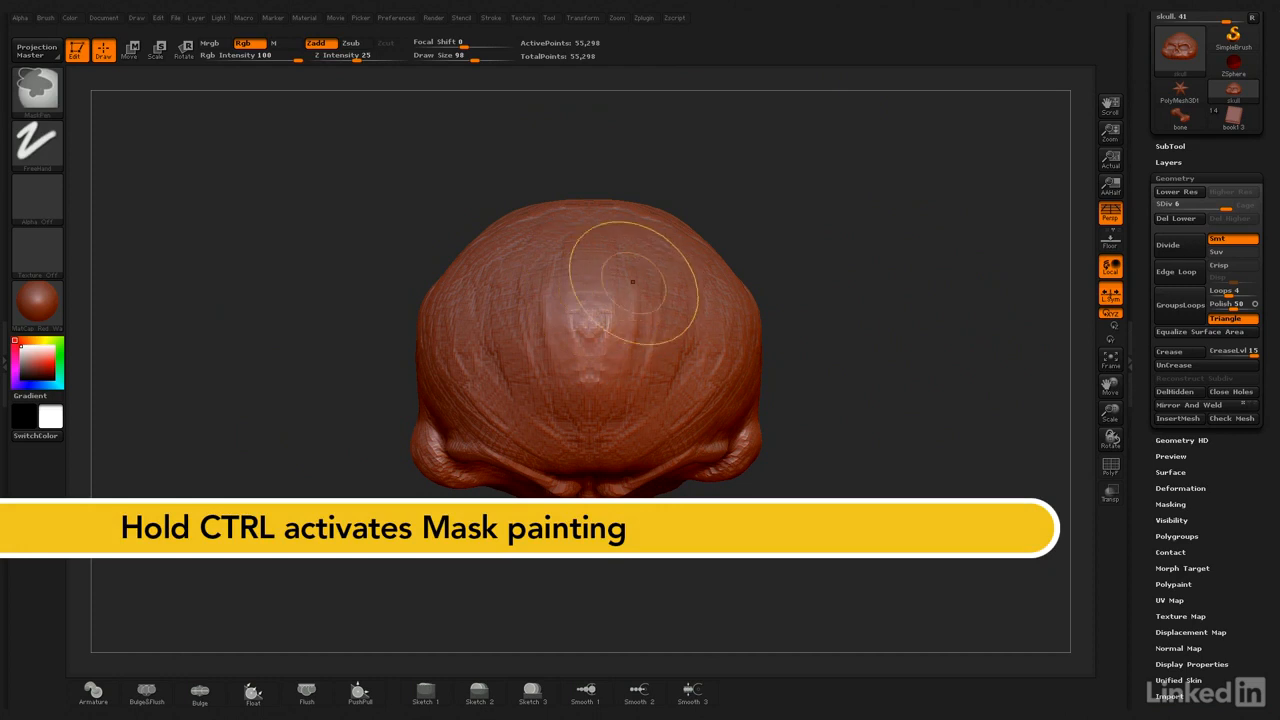
{"action": "mouse_move", "coordinate": [622, 270]}
{"action": "left_mouse_down", "text": "ctrl"}
{"action": "mouse_move", "coordinate": [560, 260]}
{"action": "mouse_move", "coordinate": [610, 270]}
{"action": "mouse_move", "coordinate": [630, 378]}
{"action": "mouse_move", "coordinate": [592, 304]}
{"action": "mouse_move", "coordinate": [582, 310]}
{"action": "mouse_move", "coordinate": [672, 370]}
{"action": "mouse_move", "coordinate": [575, 420]}
{"action": "mouse_move", "coordinate": [662, 408]}
{"action": "mouse_move", "coordinate": [690, 275]}
{"action": "mouse_move", "coordinate": [592, 240]}
{"action": "mouse_move", "coordinate": [668, 400]}
{"action": "left_mouse_up", "text": "ctrl"}
{"action": "left_click_drag", "start_coordinate": [484, 394], "coordinate": [506, 420], "text": "ctrl"}
{"action": "left_click_drag", "start_coordinate": [490, 256], "coordinate": [522, 235], "text": "ctrl"}
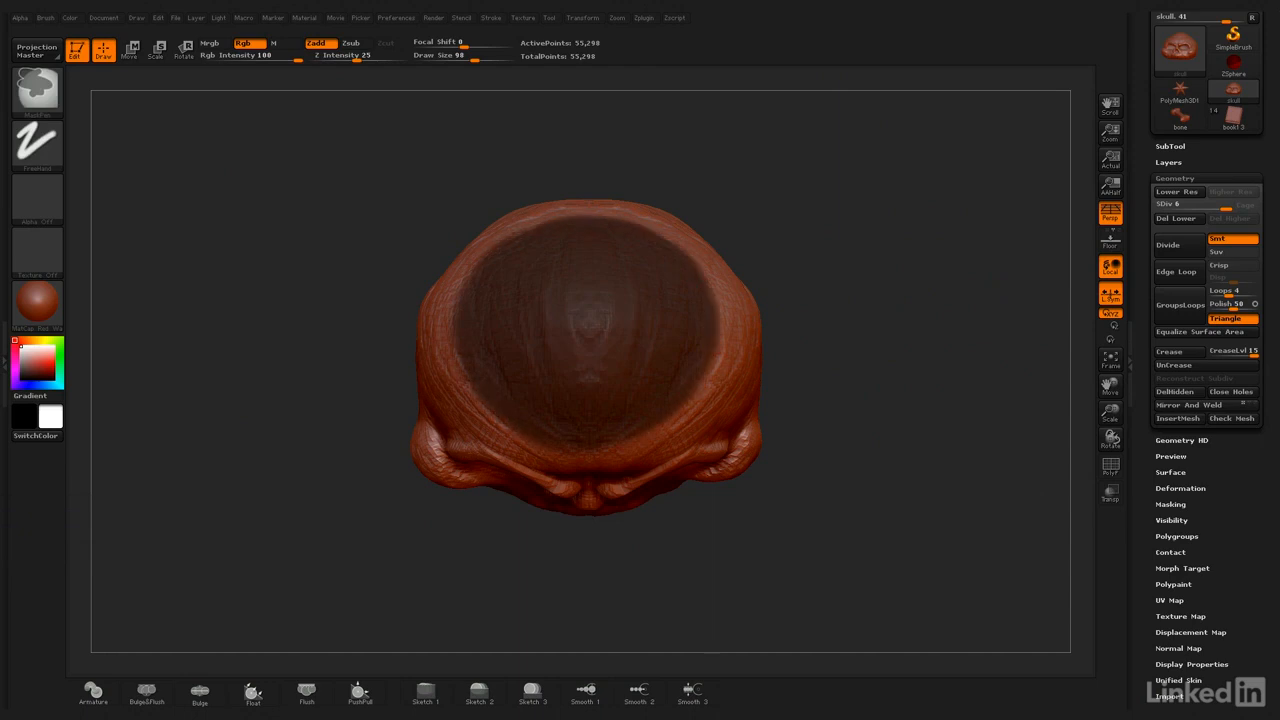
Invert the mask to leave only the top of the cranium unmasked, and soften the mask's edge
{"action": "mouse_move", "coordinate": [868, 322]}
{"action": "left_mouse_down"}
{"action": "mouse_move", "coordinate": [963, 275]}
{"action": "mouse_move", "coordinate": [953, 321]}
{"action": "left_mouse_up"}
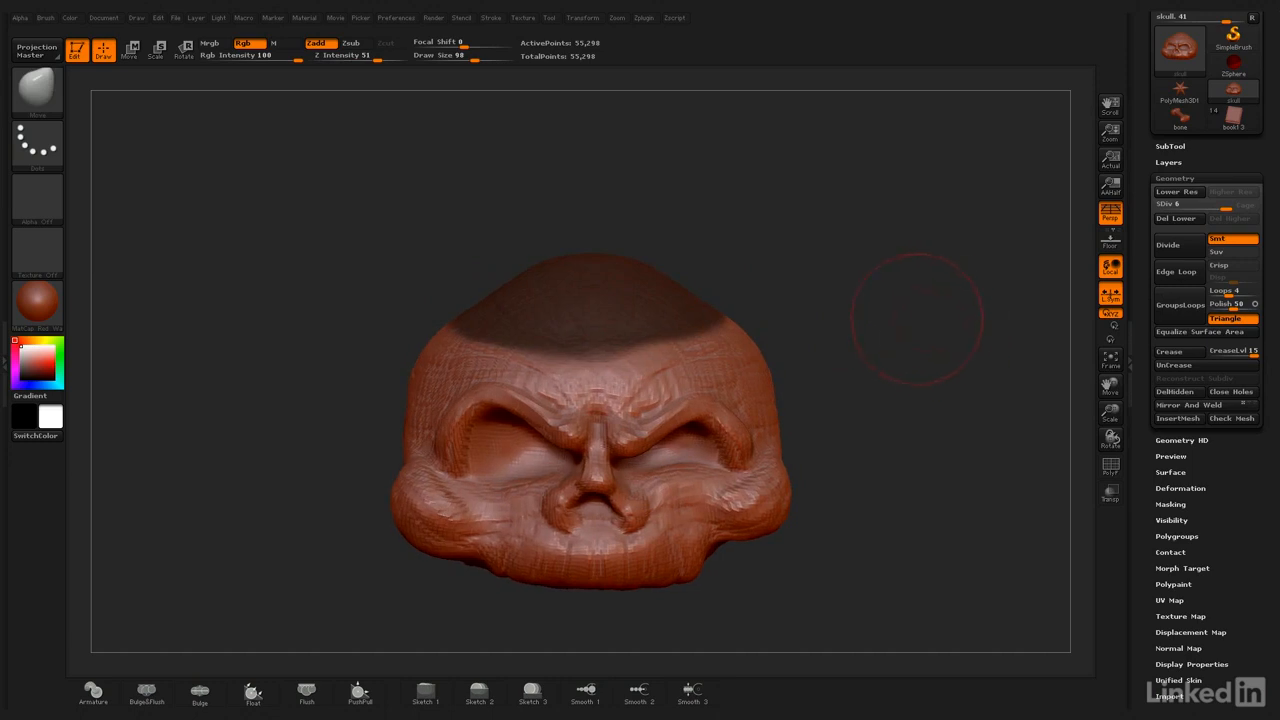
{"action": "key", "text": "ctrl"}
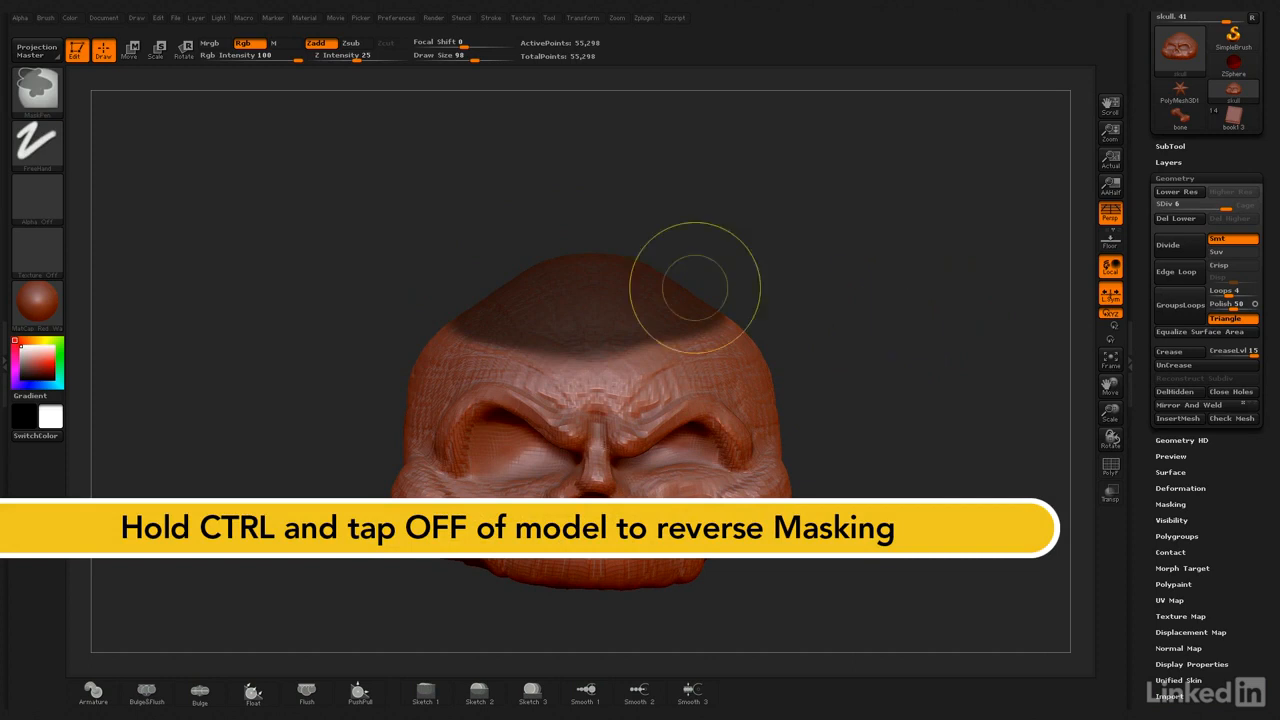
{"action": "left_click", "coordinate": [900, 308], "text": "ctrl"}
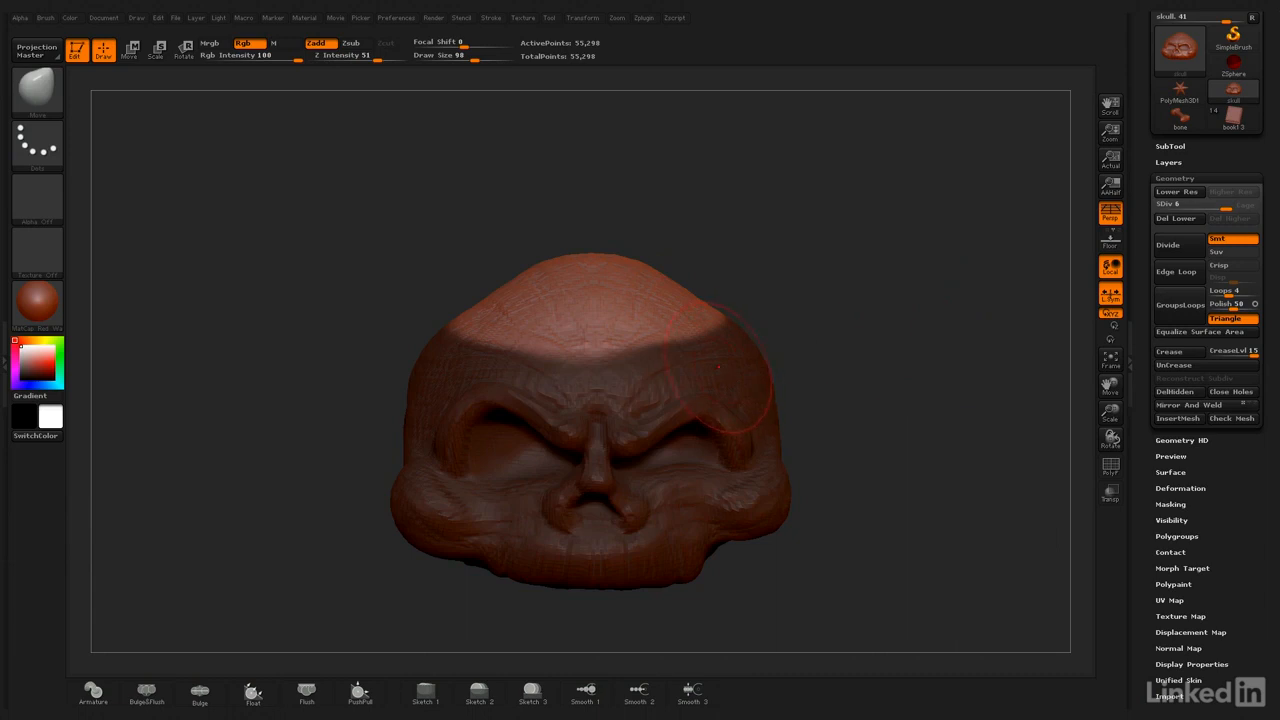
{"action": "key", "text": "ctrl"}
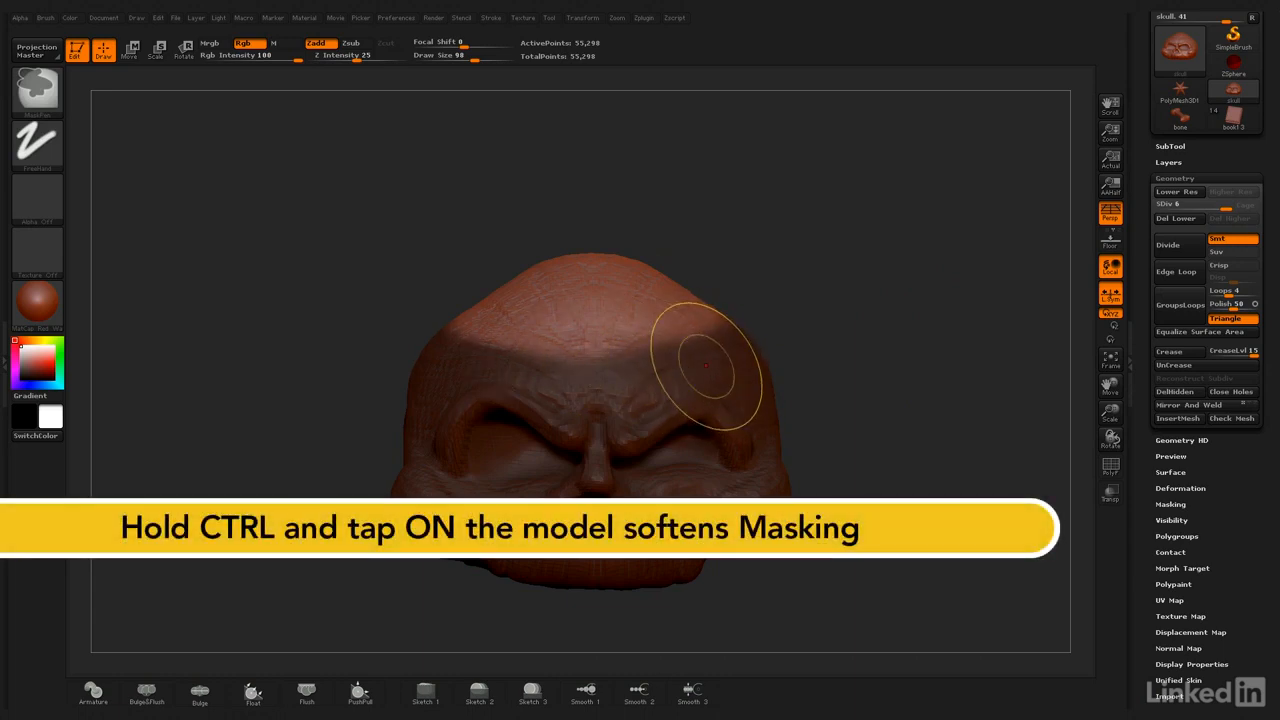
Enlarge the Move brush to a draw size of about 230 and reshape the unmasked crown
{"action": "mouse_move", "coordinate": [950, 350]}
{"action": "left_mouse_down"}
{"action": "mouse_move", "coordinate": [895, 385]}
{"action": "mouse_move", "coordinate": [945, 460]}
{"action": "mouse_move", "coordinate": [933, 372]}
{"action": "mouse_move", "coordinate": [898, 450]}
{"action": "left_mouse_up"}
{"action": "key", "text": "bracketright"}
{"action": "key", "text": "bracketright"}
{"action": "key", "text": "bracketright"}
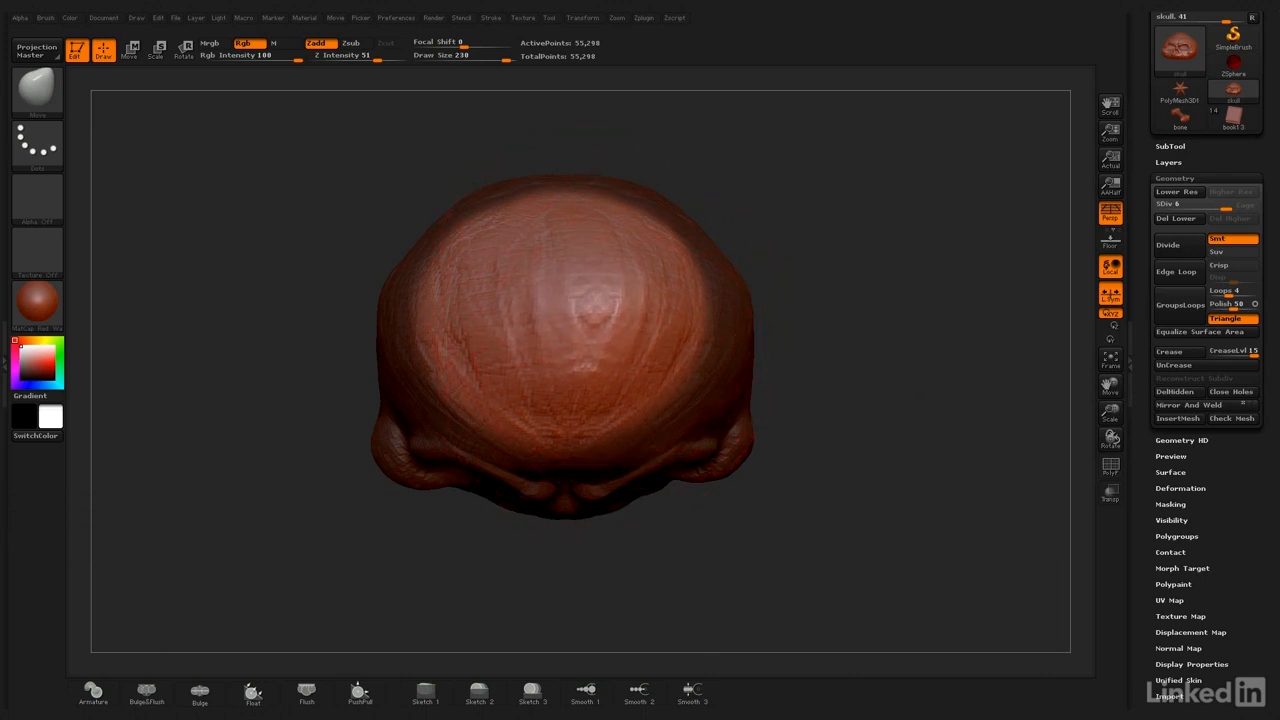
{"action": "left_click_drag", "start_coordinate": [911, 351], "coordinate": [820, 315]}
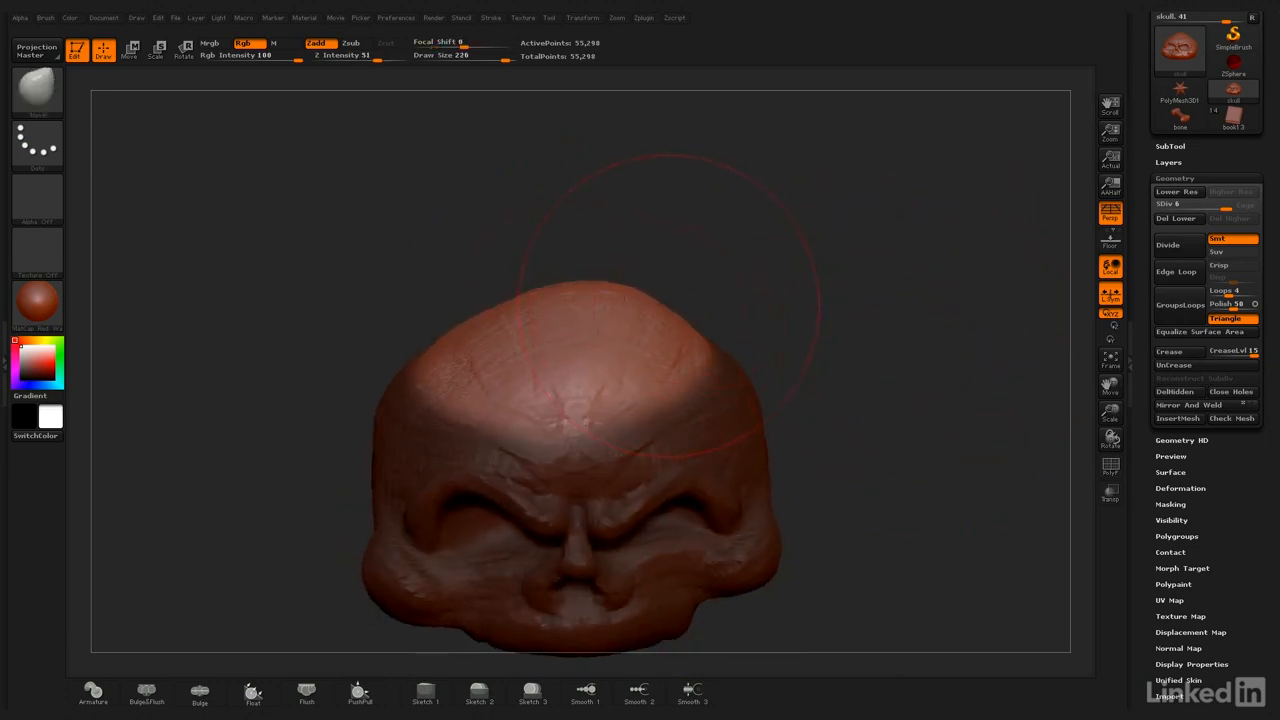
Refine the unmasked crown from the front and both sides with the Move brush at draw sizes from 142 to 242
{"action": "key", "text": "bracketleft"}
{"action": "key", "text": "bracketleft"}
{"action": "left_click_drag", "start_coordinate": [880, 330], "coordinate": [610, 340]}
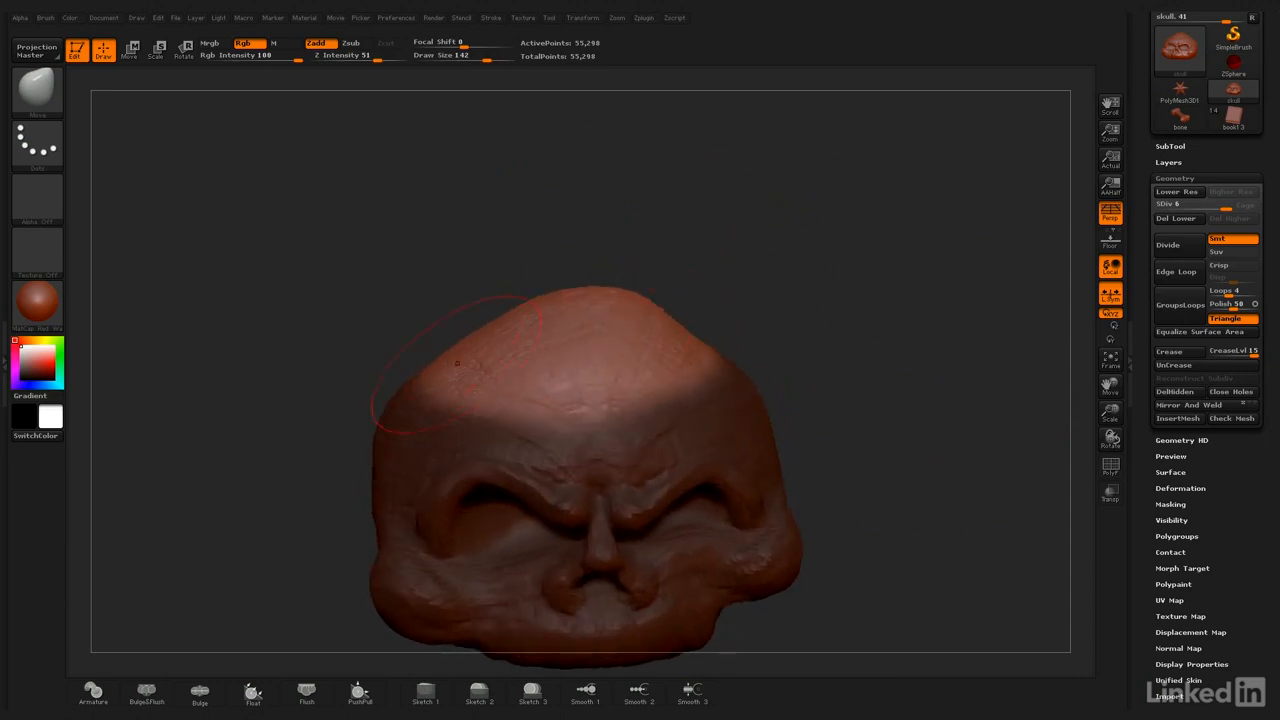
{"action": "left_click_drag", "start_coordinate": [610, 357], "coordinate": [648, 362]}
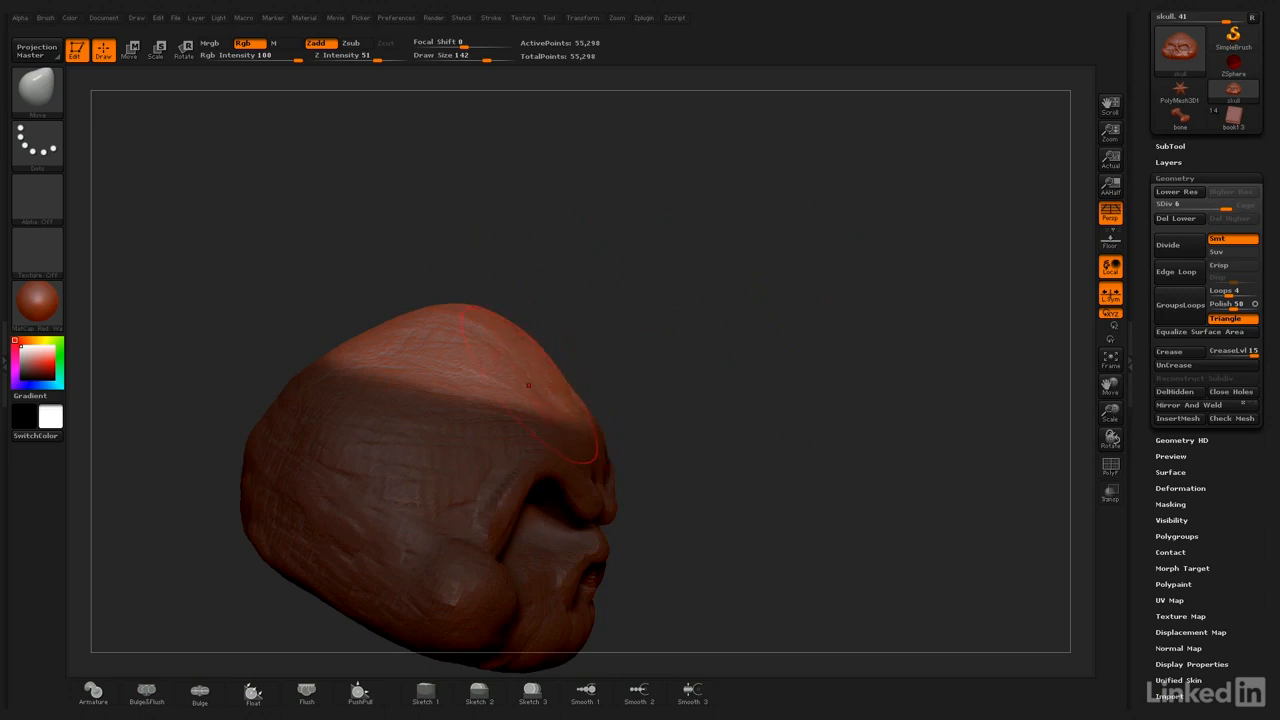
{"action": "mouse_move", "coordinate": [743, 345]}
{"action": "left_mouse_down"}
{"action": "mouse_move", "coordinate": [571, 251]}
{"action": "mouse_move", "coordinate": [498, 338]}
{"action": "left_mouse_up"}
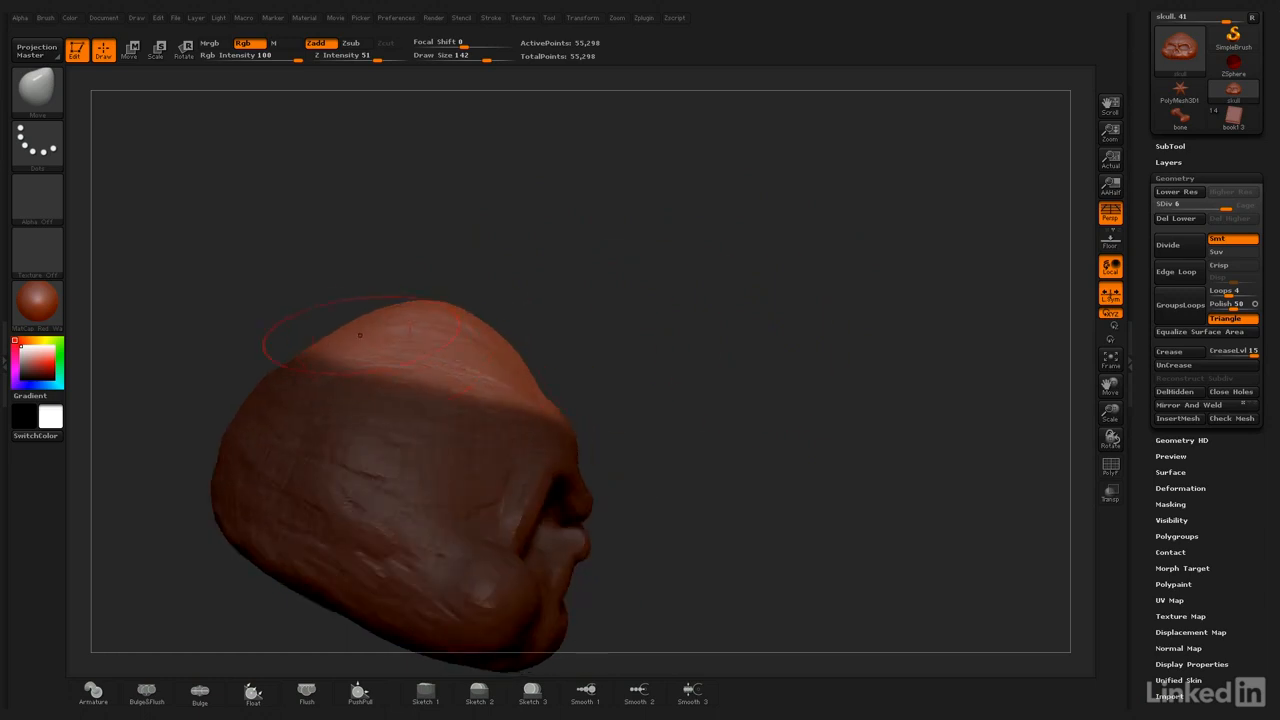
{"action": "left_click_drag", "start_coordinate": [335, 339], "coordinate": [529, 384]}
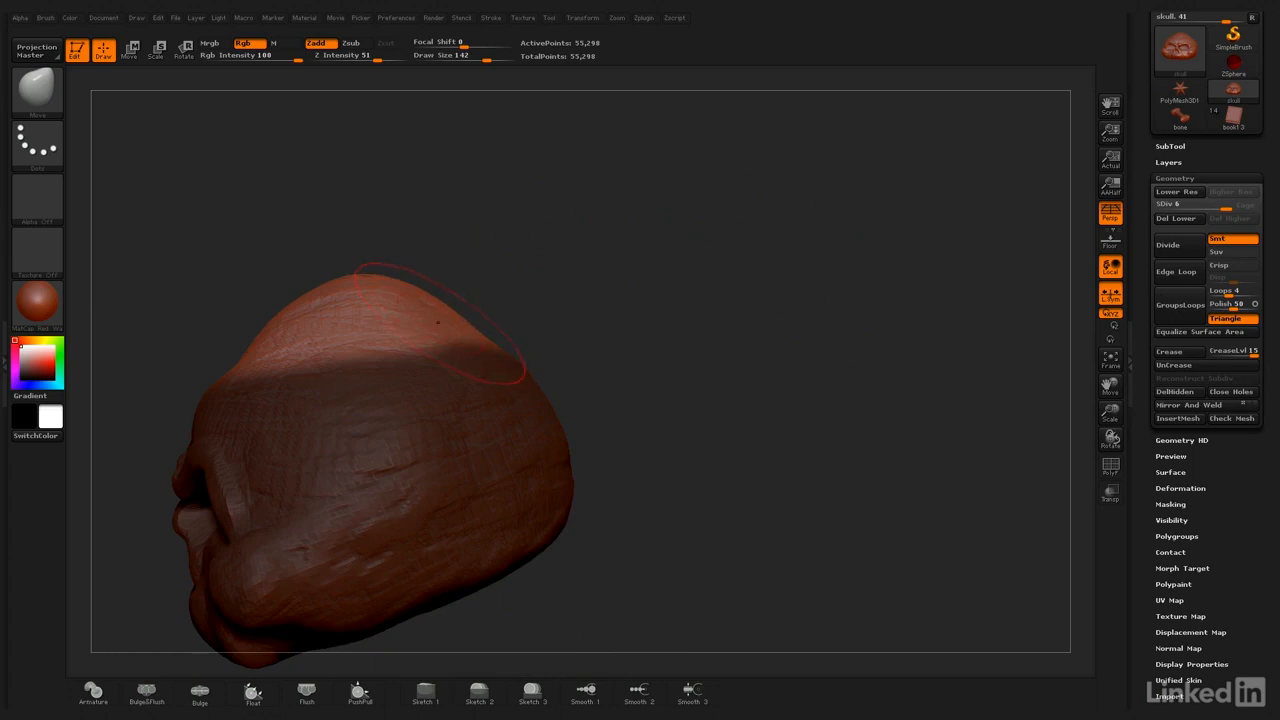
{"action": "mouse_move", "coordinate": [488, 298]}
{"action": "left_mouse_down"}
{"action": "mouse_move", "coordinate": [651, 317]}
{"action": "mouse_move", "coordinate": [611, 290]}
{"action": "left_mouse_up"}
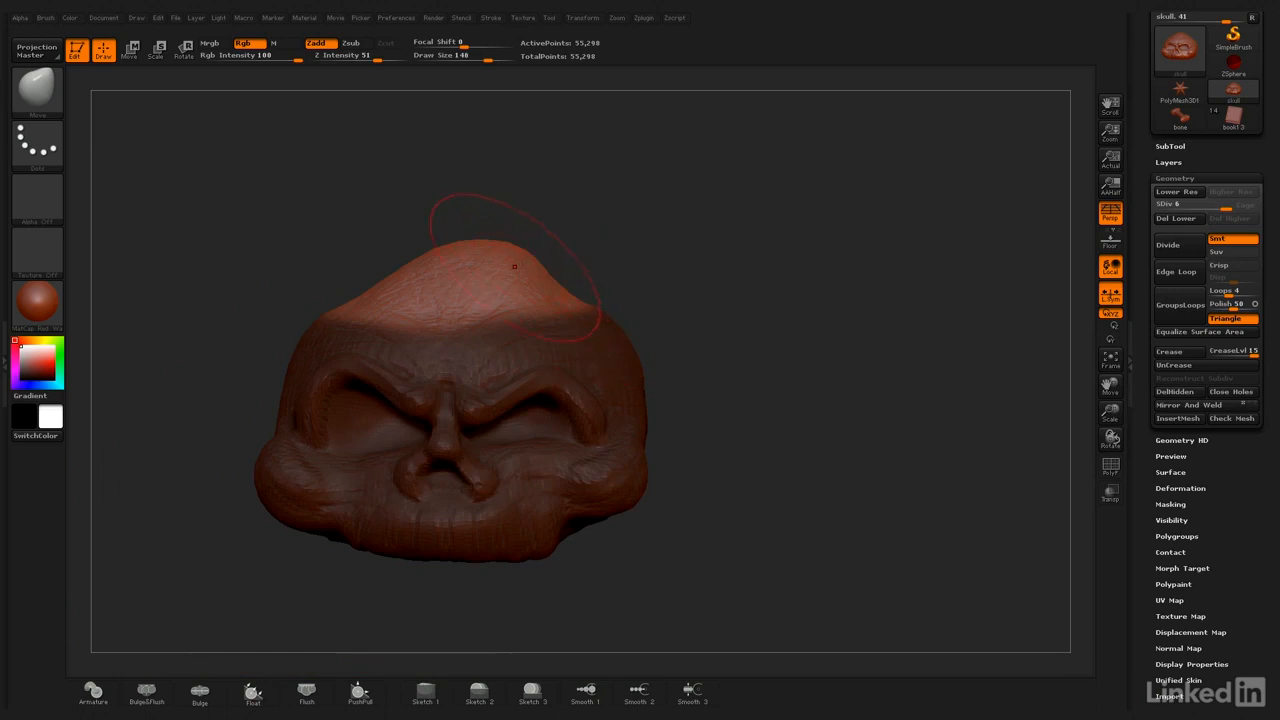
{"action": "key", "text": "bracketright"}
{"action": "key", "text": "bracketright"}
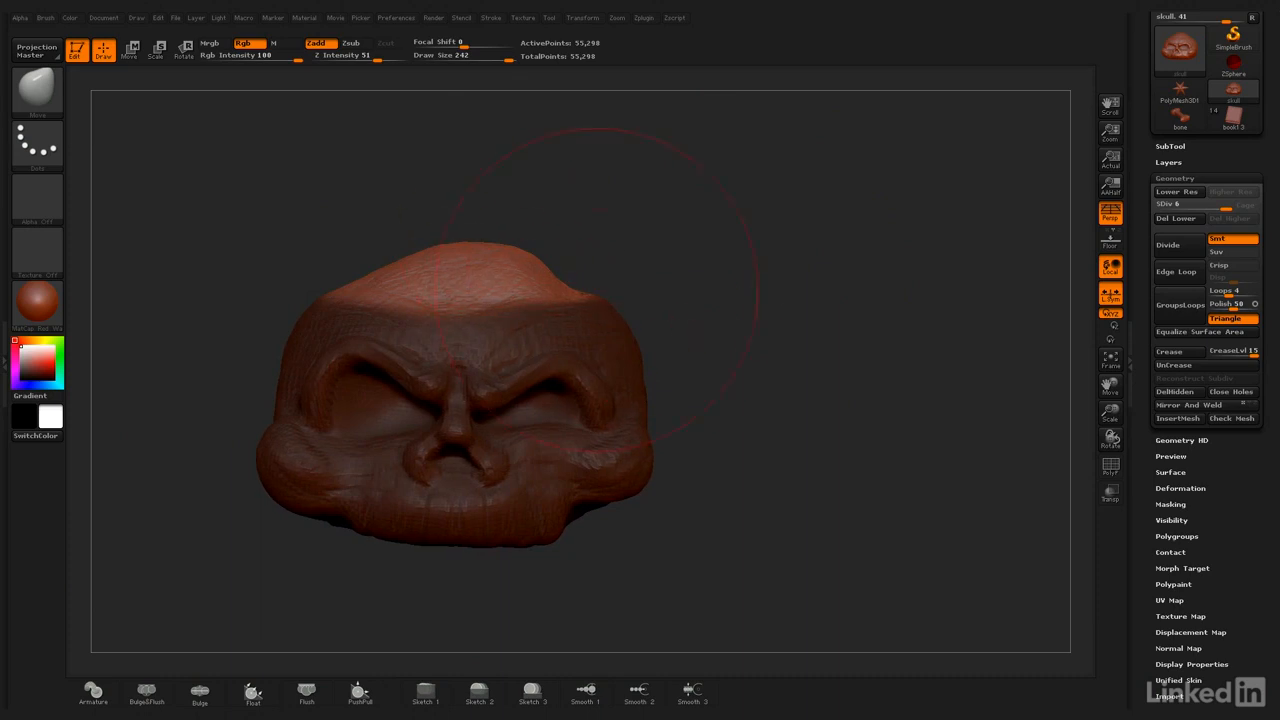
Invert the mask on the skull and clear it completely
{"action": "left_click_drag", "start_coordinate": [769, 251], "coordinate": [772, 352]}
{"action": "mouse_move", "coordinate": [814, 314]}
{"action": "left_mouse_down"}
{"action": "mouse_move", "coordinate": [768, 318]}
{"action": "mouse_move", "coordinate": [818, 314]}
{"action": "left_mouse_up"}
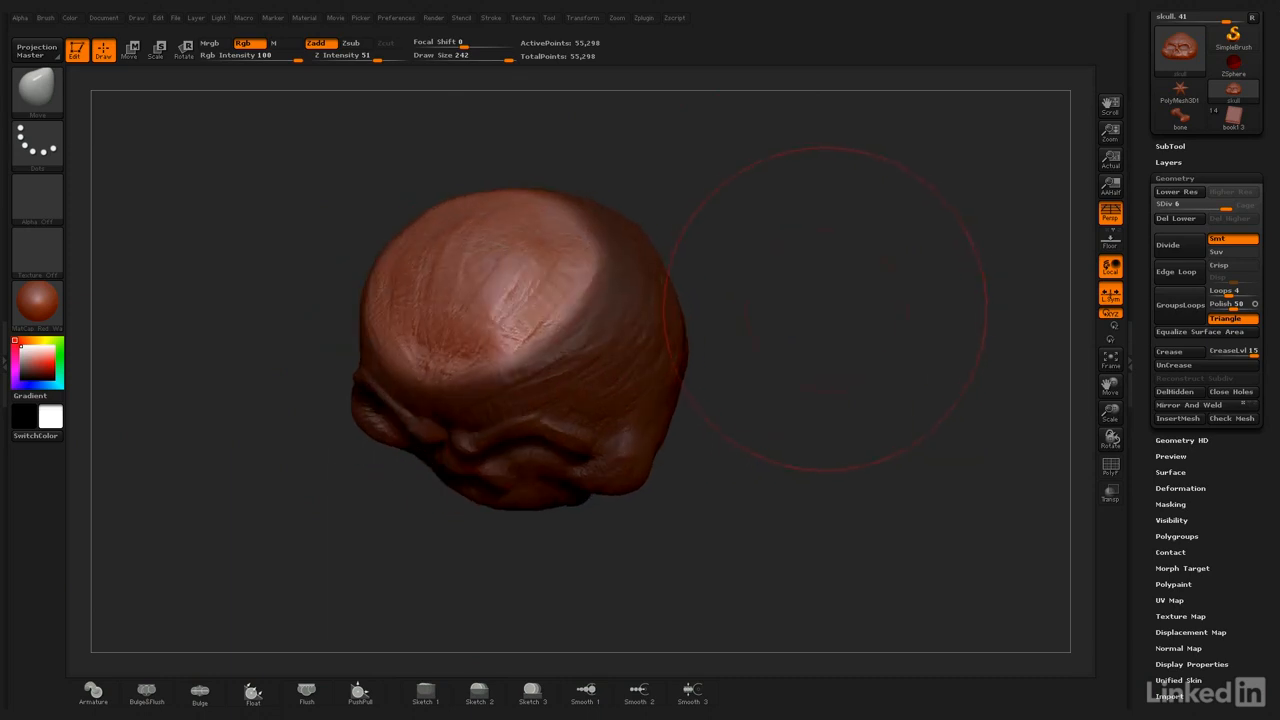
{"action": "key", "text": "ctrl"}
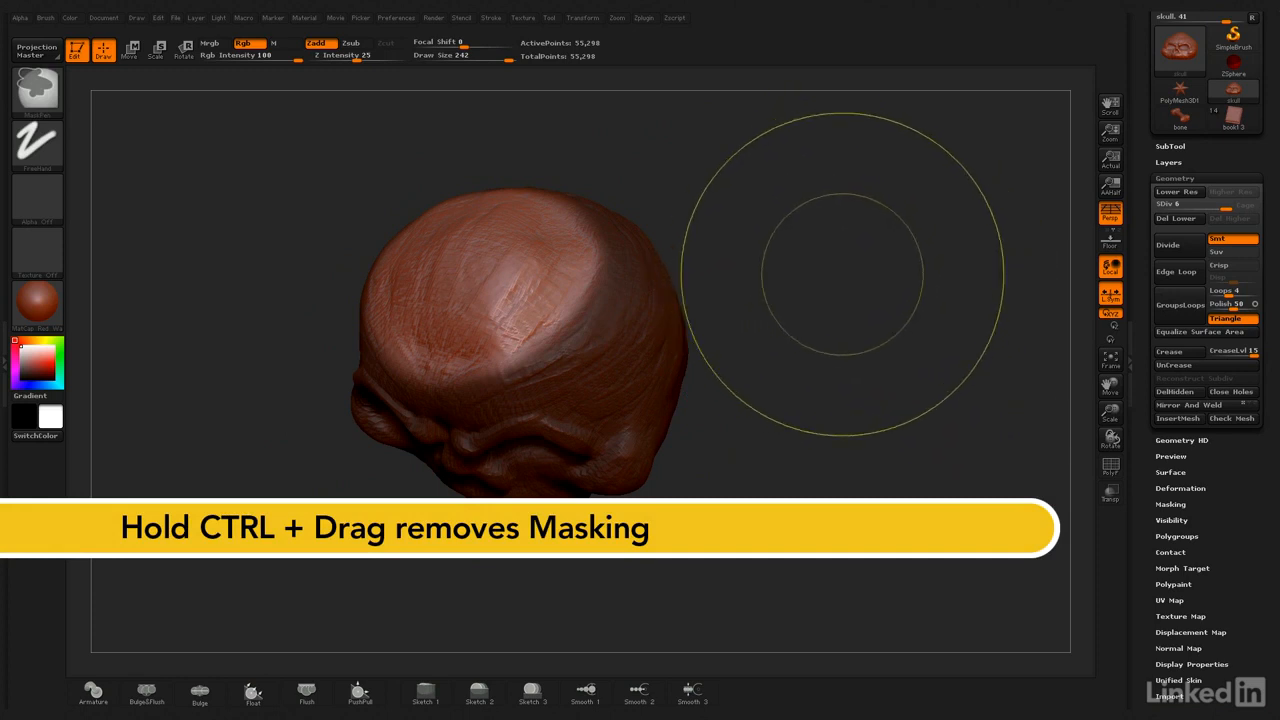
{"action": "left_click", "coordinate": [836, 272], "text": "ctrl"}
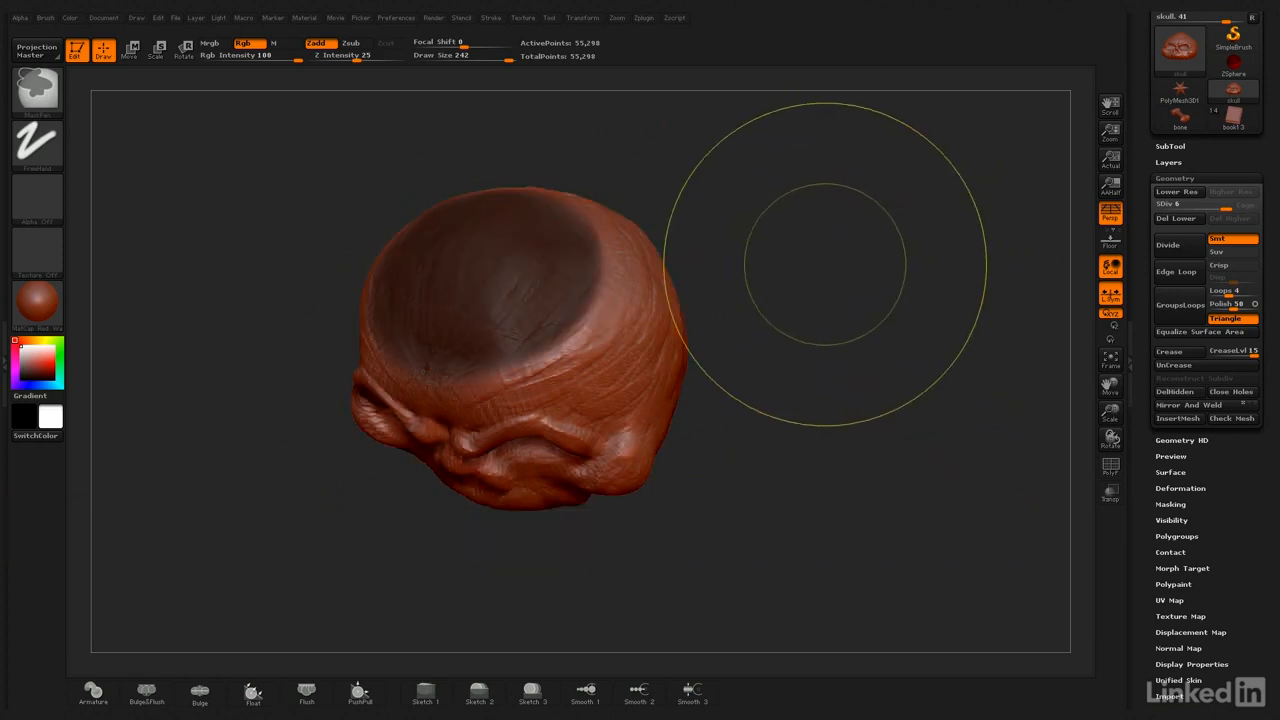
{"action": "left_click_drag", "start_coordinate": [829, 270], "coordinate": [870, 300], "text": "ctrl"}
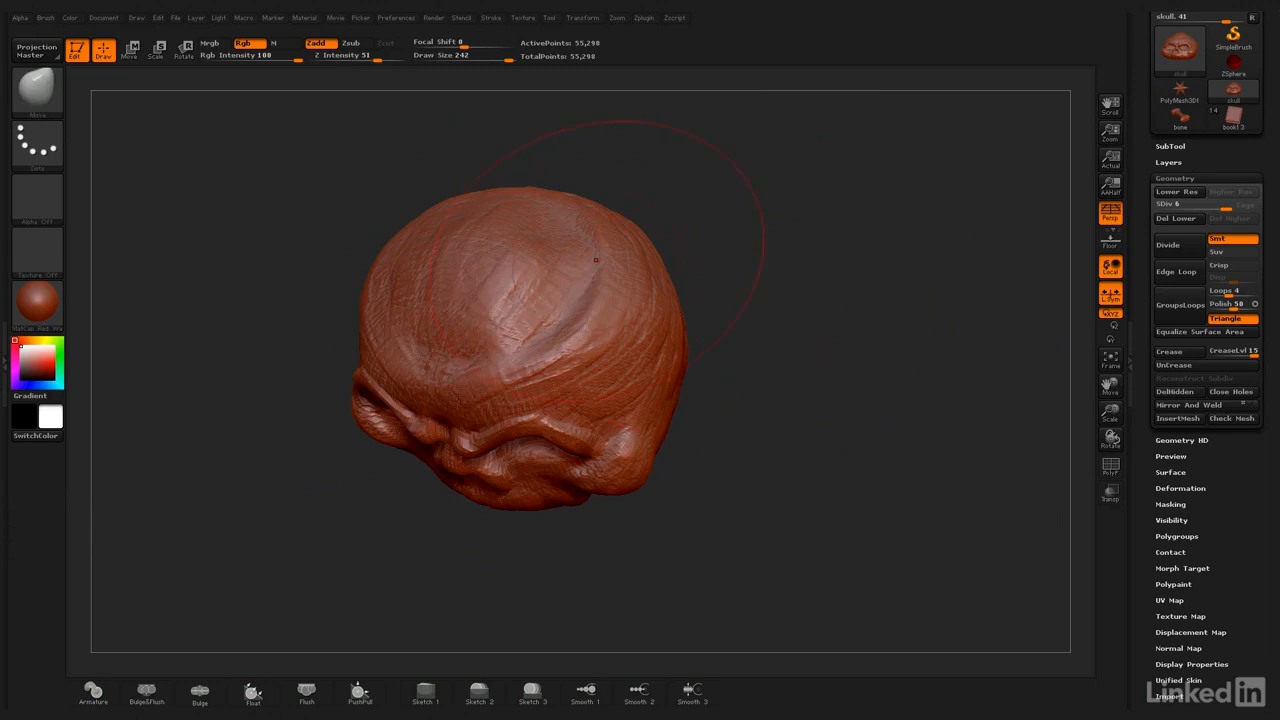
Reduce the draw size to 82 and examine the crease around the crown from several angles
{"action": "left_click_drag", "start_coordinate": [706, 305], "coordinate": [902, 322]}
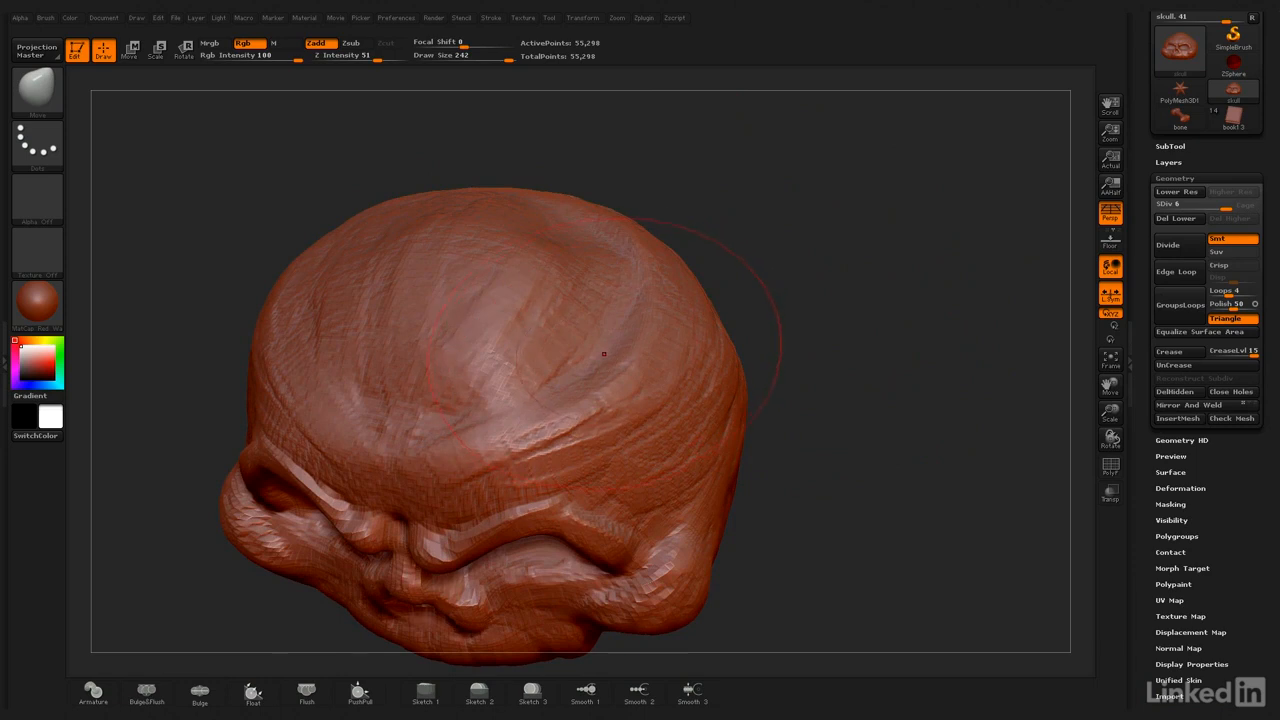
{"action": "key", "text": "["}
{"action": "key", "text": "["}
{"action": "key", "text": "["}
{"action": "key", "text": "["}
{"action": "key", "text": "["}
{"action": "key", "text": "["}
{"action": "key", "text": "["}
{"action": "key", "text": "["}
{"action": "key", "text": "["}
{"action": "key", "text": "["}
{"action": "right_click_drag", "start_coordinate": [597, 351], "coordinate": [627, 347]}
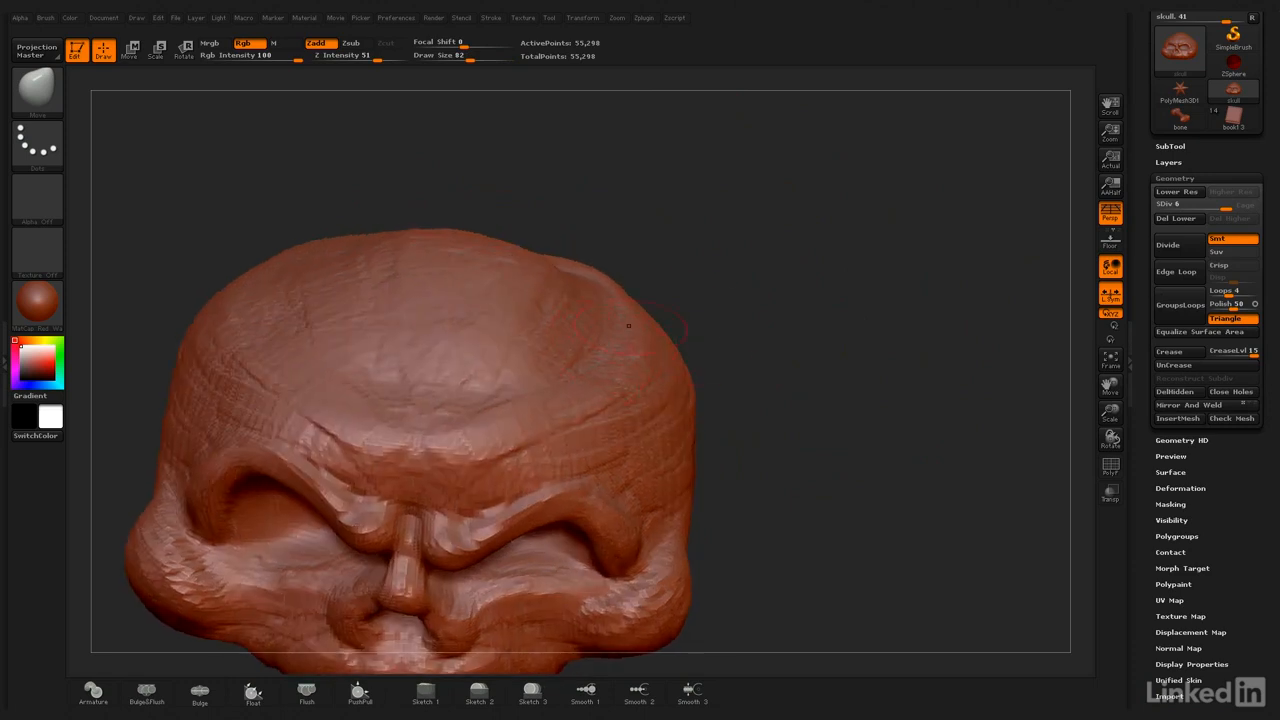
{"action": "right_click_drag", "start_coordinate": [871, 313], "coordinate": [604, 374]}
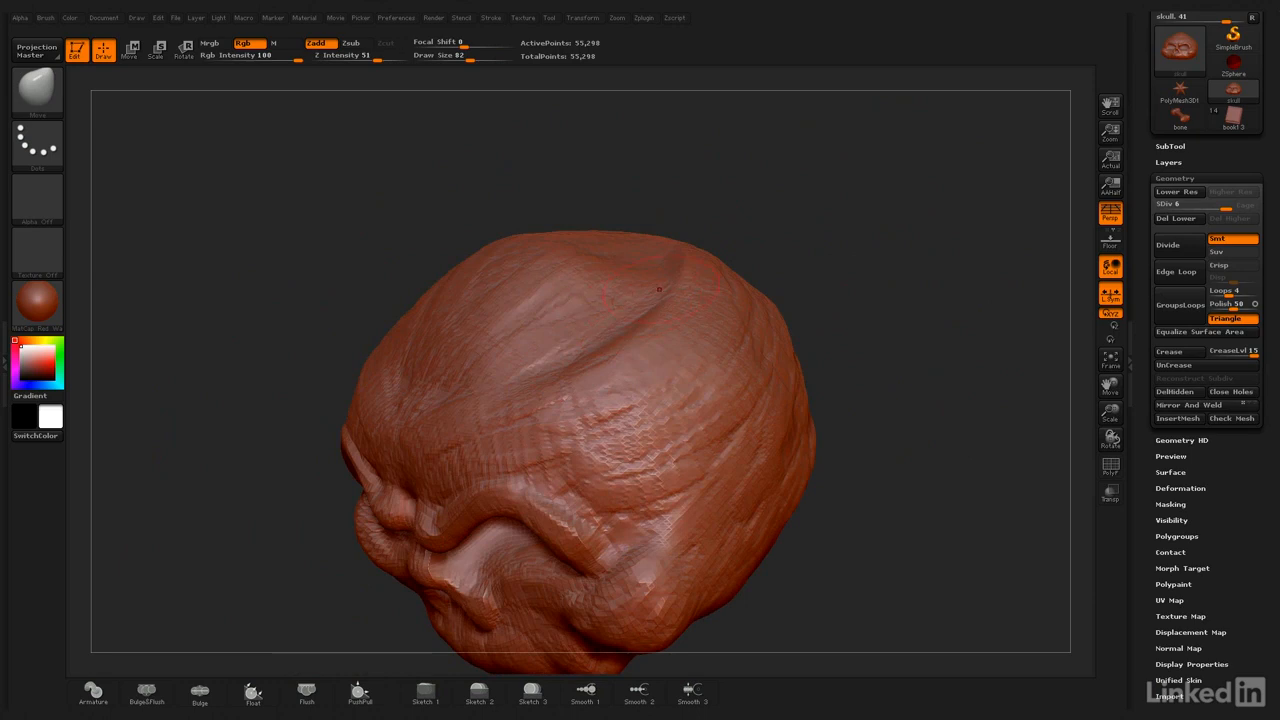
{"action": "right_click_drag", "start_coordinate": [886, 279], "coordinate": [621, 246]}
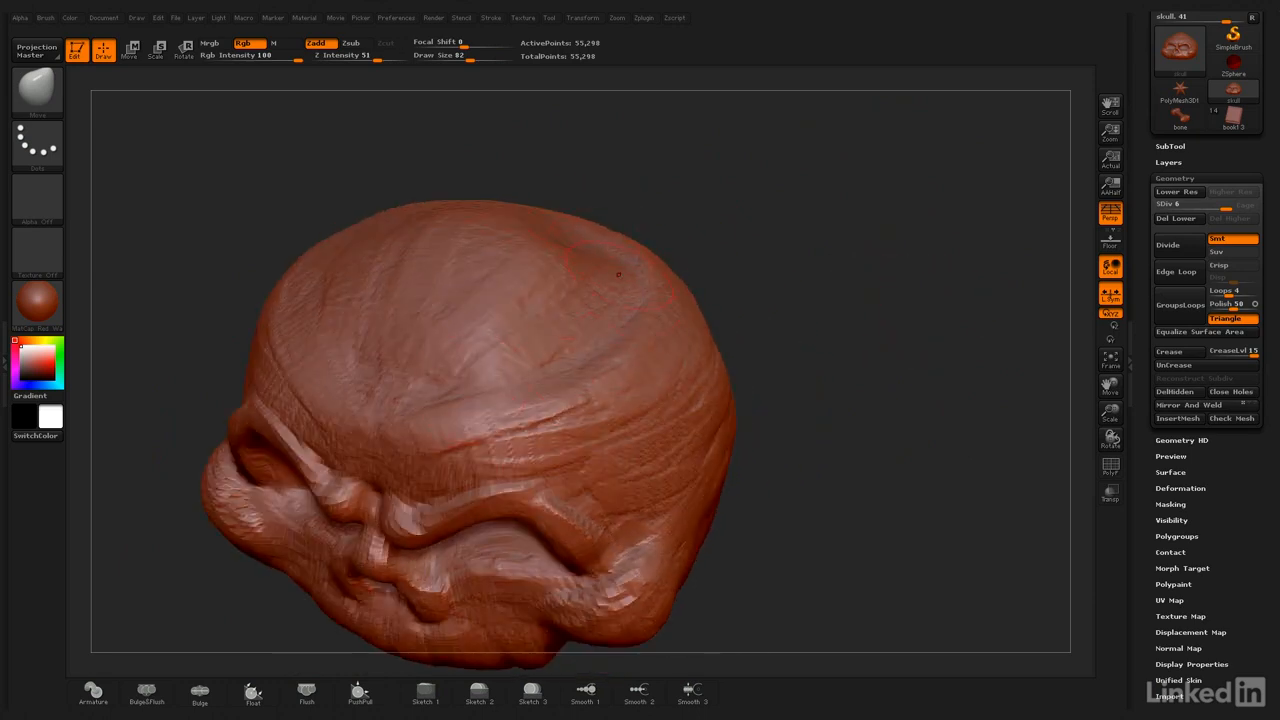
{"action": "right_click_drag", "start_coordinate": [800, 240], "coordinate": [567, 256]}
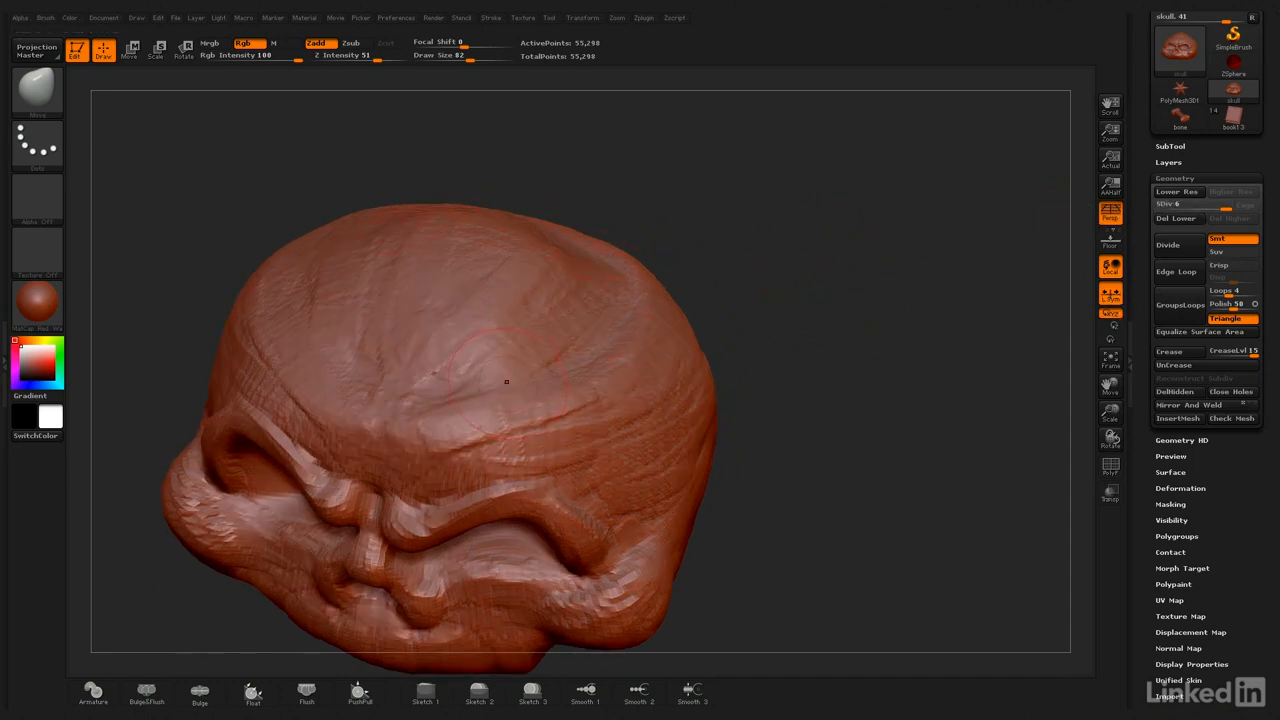
Lower the skull to subdivision level 3 and smooth the crease around the crown at draw size 118
{"action": "key", "text": "shift+d"}
{"action": "left_click_drag", "start_coordinate": [1200, 205], "coordinate": [1187, 205]}
{"action": "left_click_drag", "start_coordinate": [891, 277], "coordinate": [665, 321]}
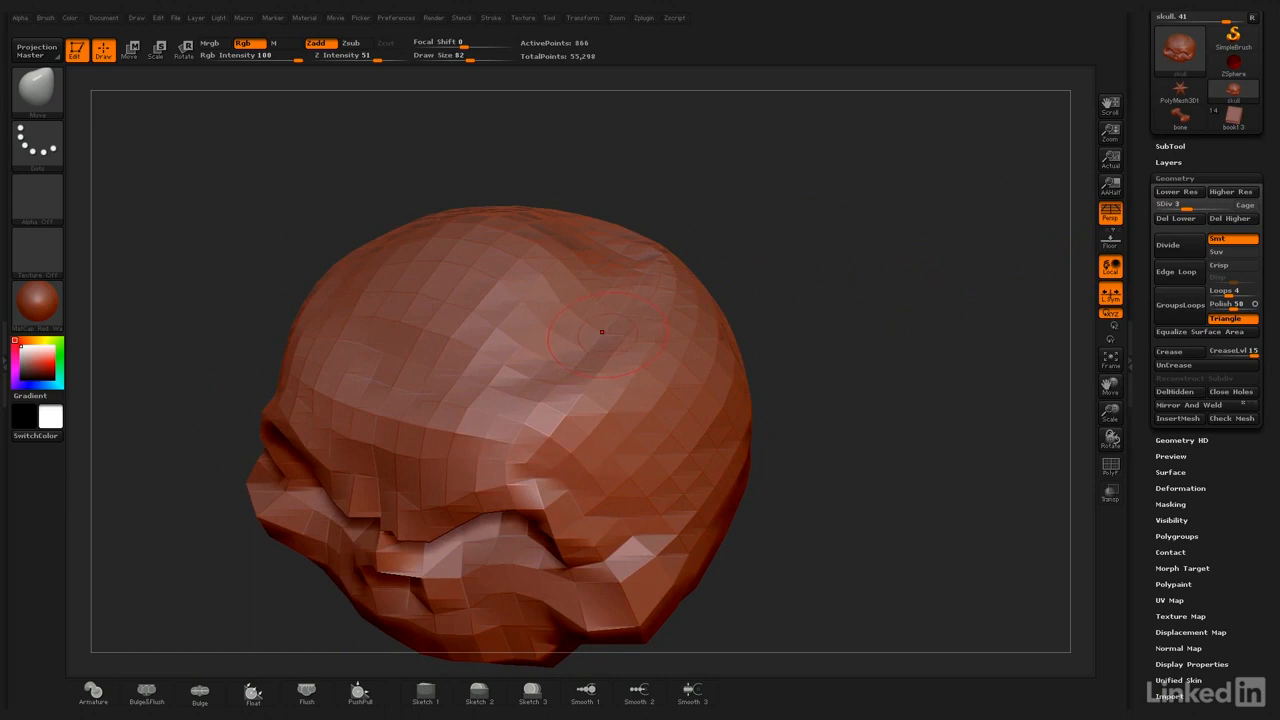
{"action": "key", "text": "bracketright"}
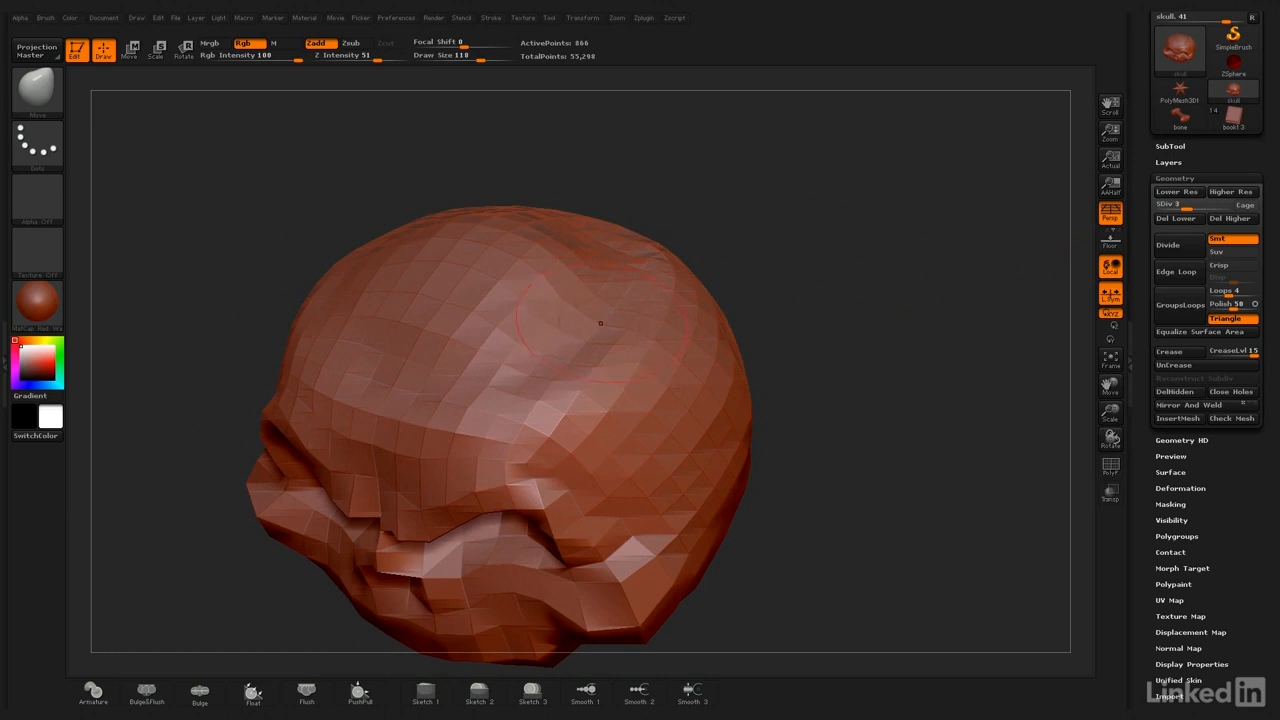
{"action": "mouse_move", "coordinate": [608, 308]}
{"action": "left_mouse_down", "text": "shift"}
{"action": "mouse_move", "coordinate": [634, 257]}
{"action": "mouse_move", "coordinate": [653, 285]}
{"action": "left_mouse_up", "text": "shift"}
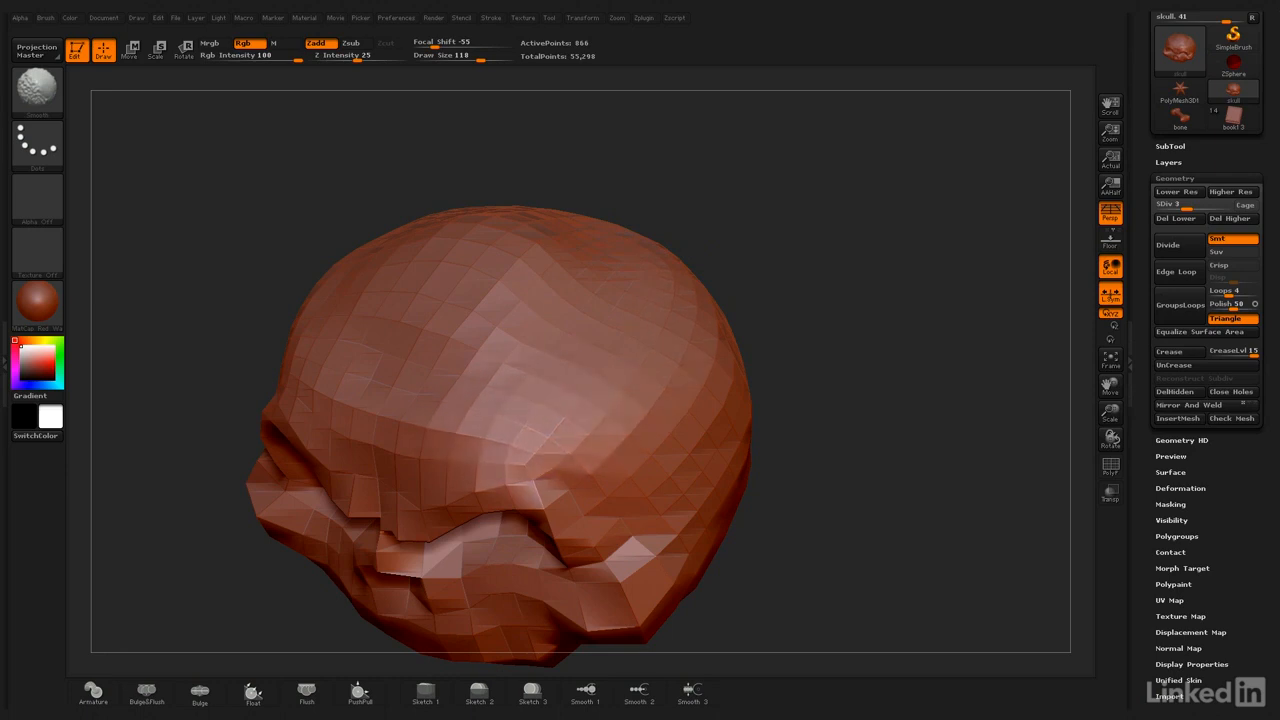
Raise the skull to subdivision level 4 and continue smoothing the transition between the crown and the sides
{"action": "key", "text": "d"}
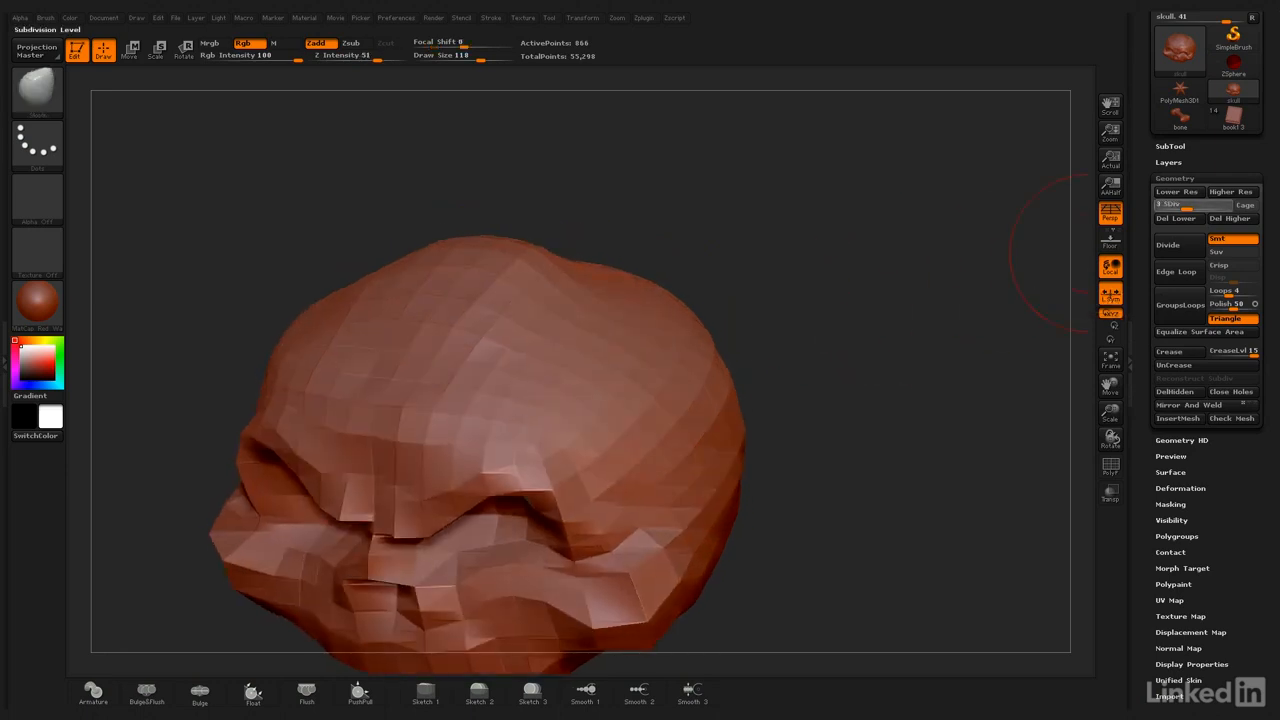
{"action": "key", "text": "d"}
{"action": "left_click_drag", "start_coordinate": [817, 277], "coordinate": [640, 282]}
{"action": "key", "text": "shift"}
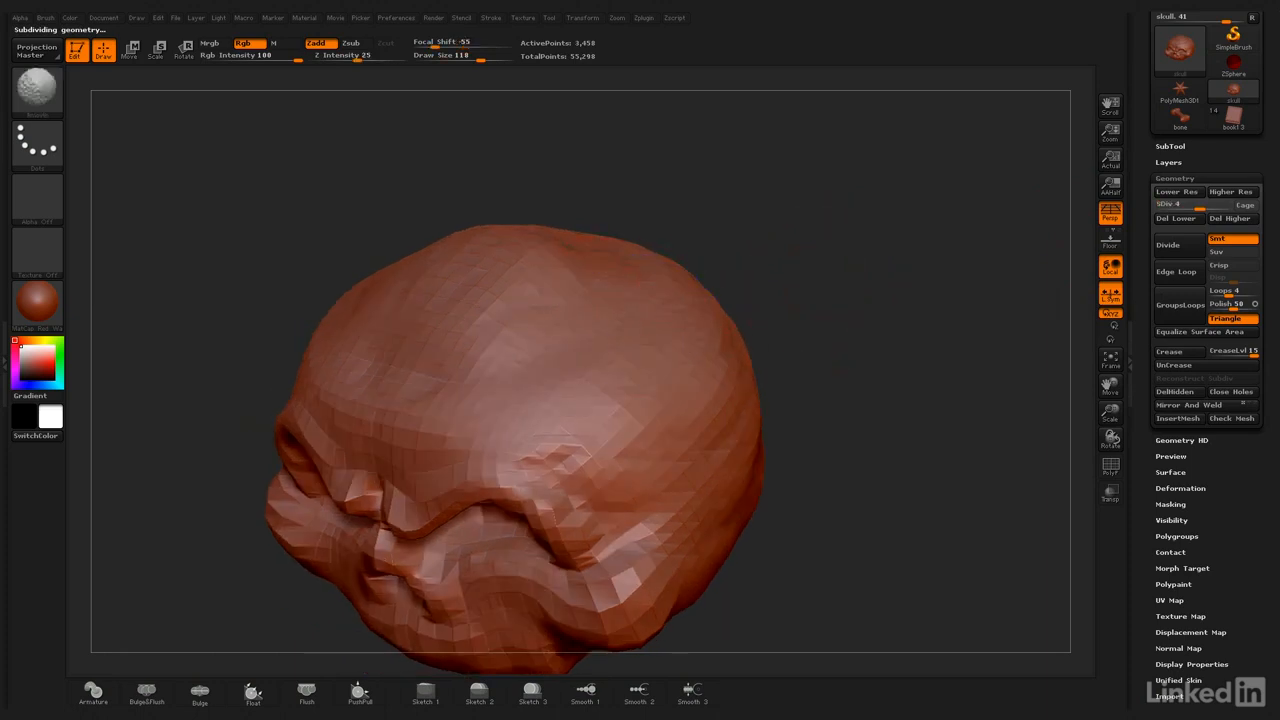
{"action": "mouse_move", "coordinate": [857, 257]}
{"action": "left_mouse_down"}
{"action": "mouse_move", "coordinate": [925, 260]}
{"action": "mouse_move", "coordinate": [820, 300]}
{"action": "mouse_move", "coordinate": [945, 302]}
{"action": "mouse_move", "coordinate": [840, 338]}
{"action": "left_mouse_up"}
Raise the skull to subdivision level 5 and refine the crown's silhouette from the side and back with the Move brush
{"action": "left_click", "coordinate": [1213, 207]}
{"action": "left_click_drag", "start_coordinate": [900, 290], "coordinate": [870, 245]}
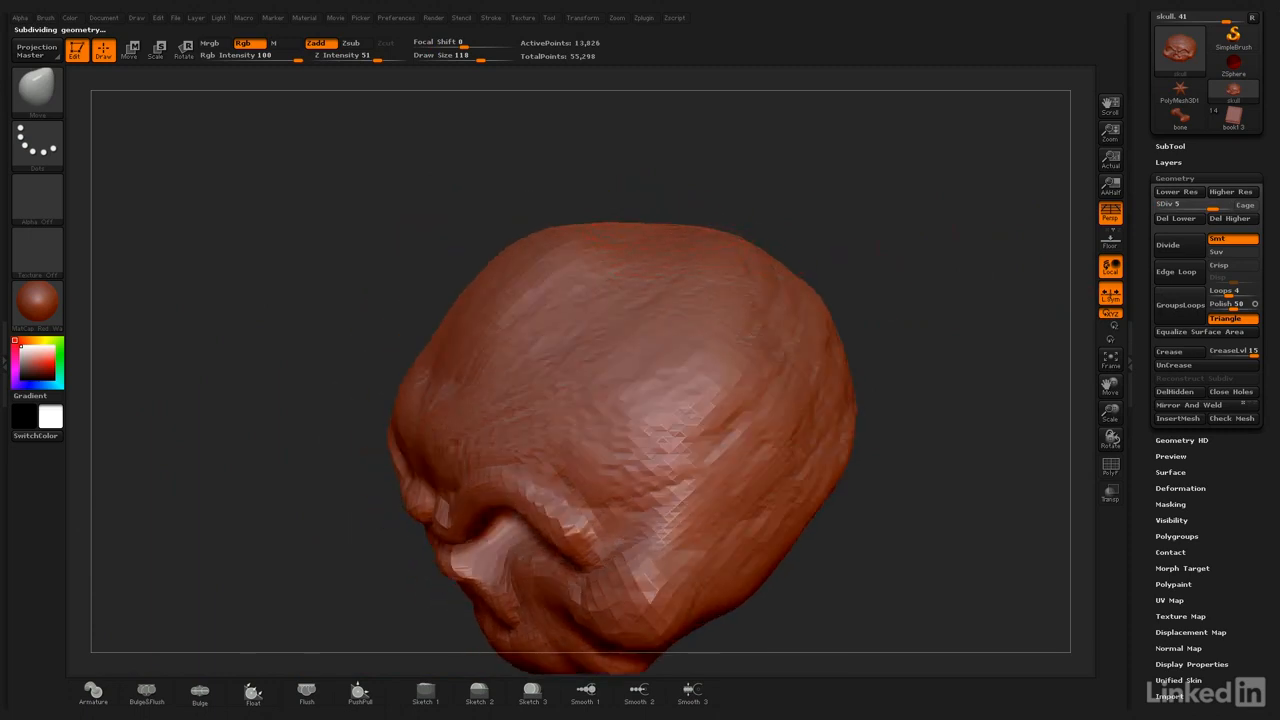
{"action": "left_click_drag", "start_coordinate": [900, 300], "coordinate": [960, 310]}
{"action": "mouse_move", "coordinate": [960, 310]}
{"action": "left_mouse_down", "text": "alt"}
{"action": "mouse_move", "coordinate": [950, 220]}
{"action": "mouse_move", "coordinate": [850, 250]}
{"action": "mouse_move", "coordinate": [860, 230]}
{"action": "mouse_move", "coordinate": [860, 302]}
{"action": "left_mouse_up", "text": "alt"}
{"action": "mouse_move", "coordinate": [860, 302]}
{"action": "left_mouse_down"}
{"action": "mouse_move", "coordinate": [910, 309]}
{"action": "mouse_move", "coordinate": [905, 350]}
{"action": "left_mouse_up"}
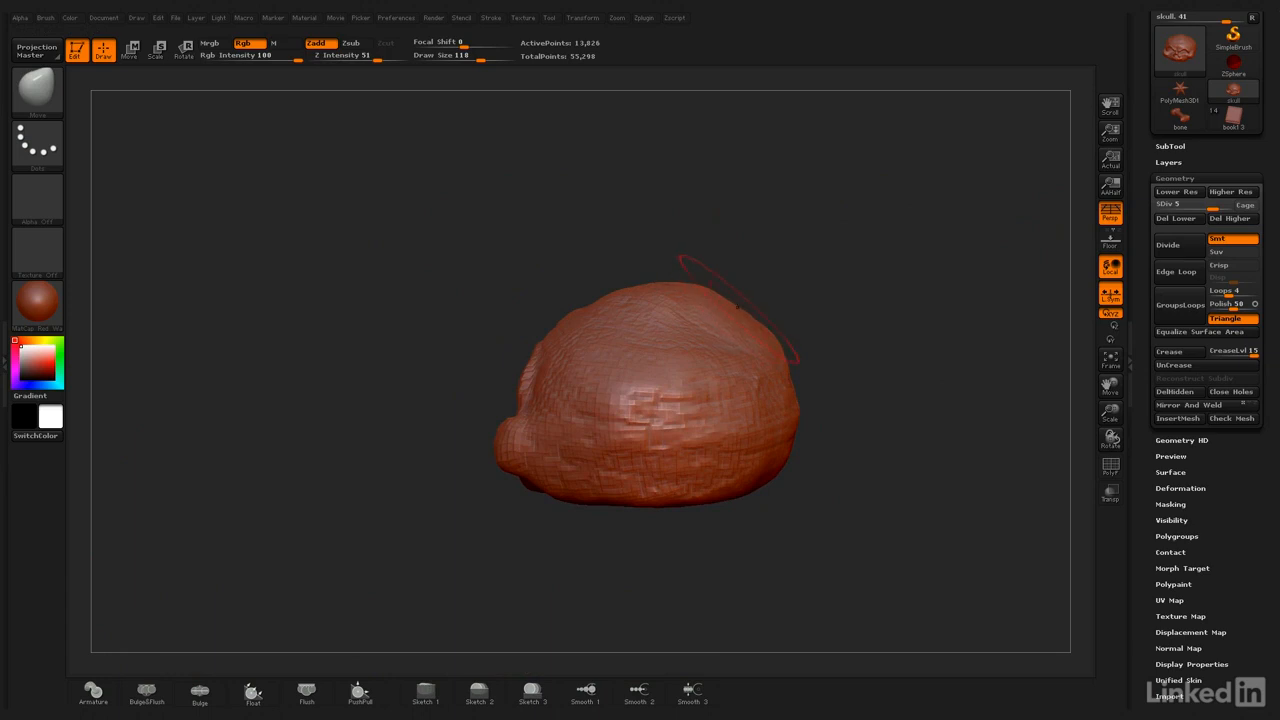
{"action": "left_click_drag", "start_coordinate": [783, 313], "coordinate": [729, 320]}
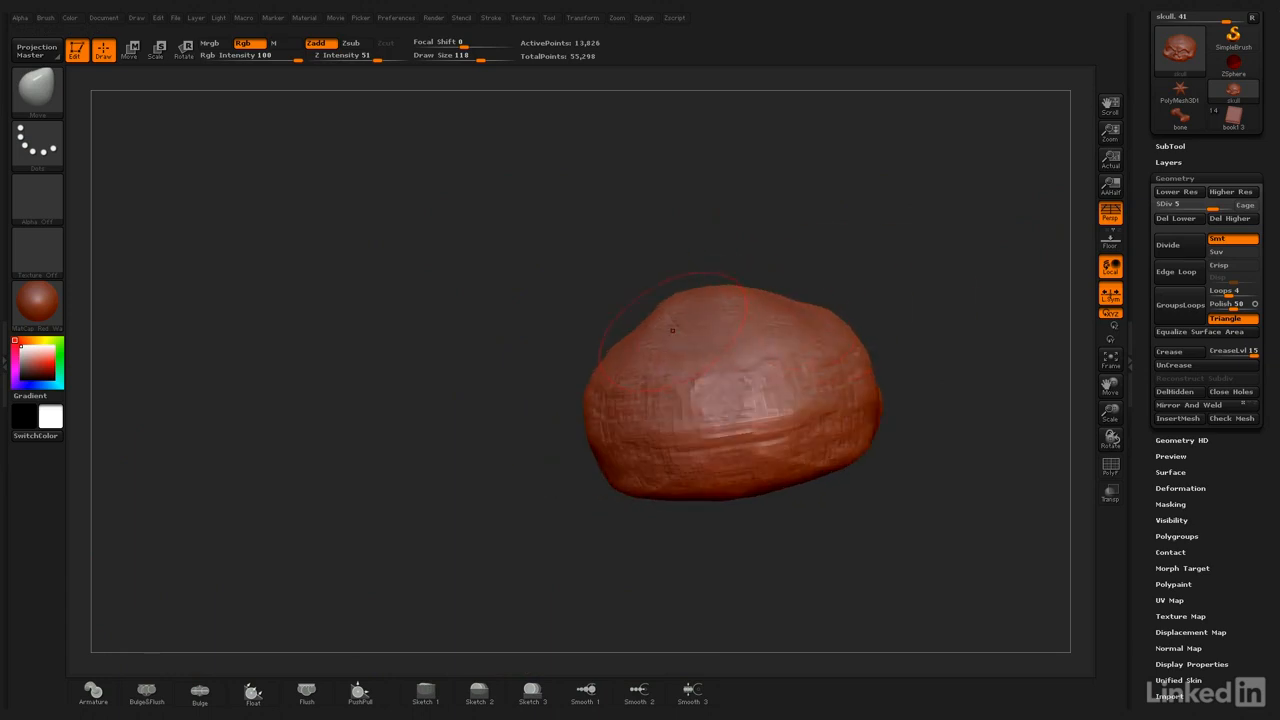
{"action": "left_click_drag", "start_coordinate": [800, 240], "coordinate": [975, 268]}
{"action": "left_click_drag", "start_coordinate": [767, 320], "coordinate": [909, 329]}
{"action": "mouse_move", "coordinate": [960, 295]}
{"action": "left_mouse_down"}
{"action": "mouse_move", "coordinate": [843, 257]}
{"action": "mouse_move", "coordinate": [903, 290]}
{"action": "mouse_move", "coordinate": [890, 305]}
{"action": "left_mouse_up"}
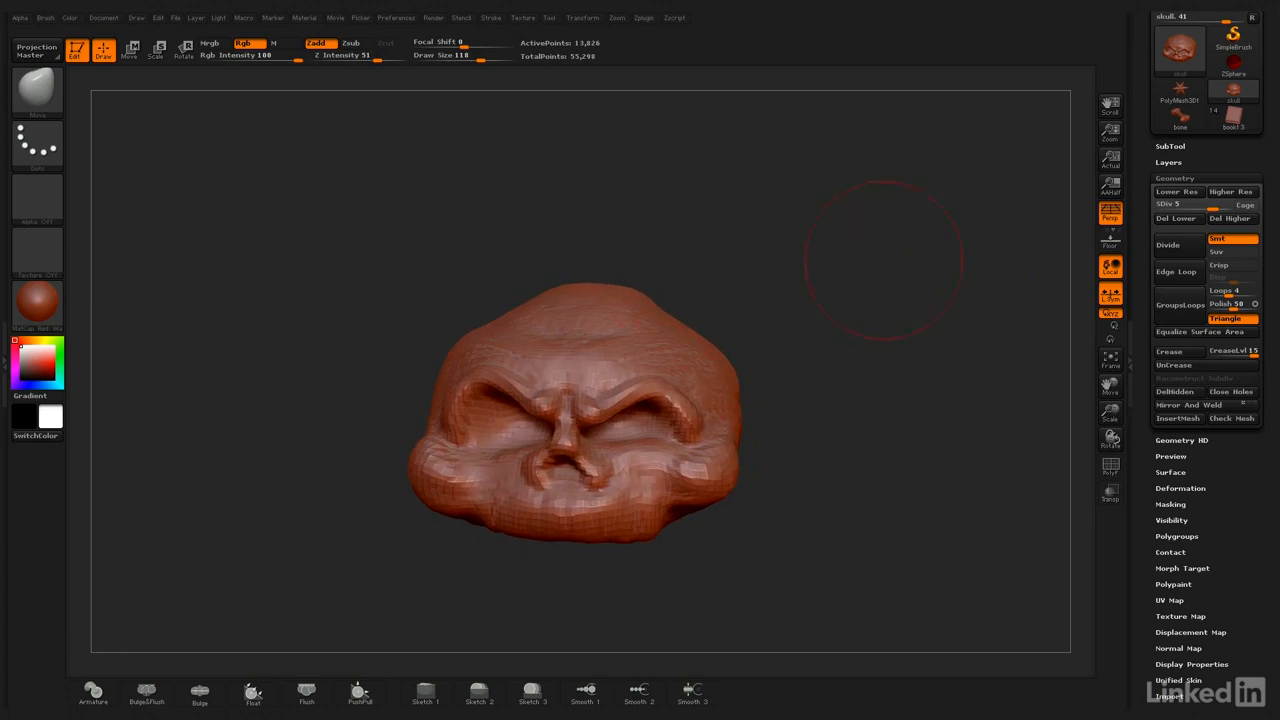
Raise the skull to subdivision level 6 and check the reshaped cranium and face from several angles
{"action": "left_click", "coordinate": [1226, 206]}
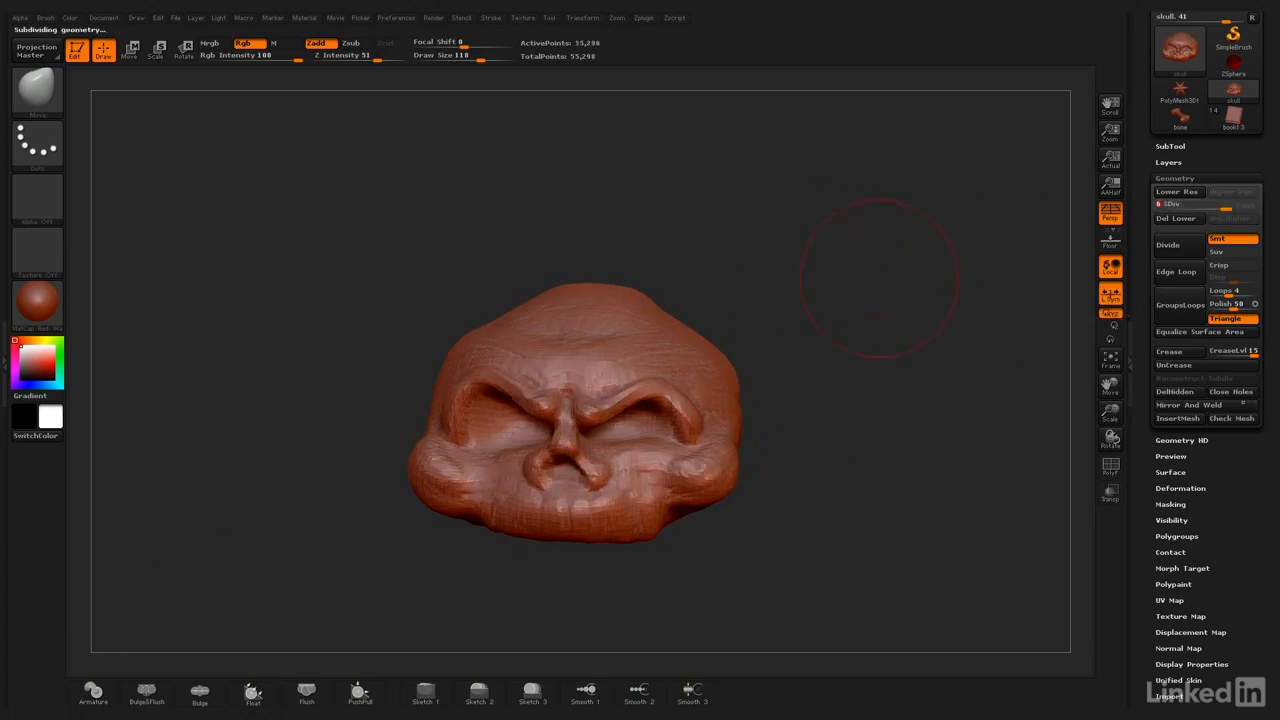
{"action": "left_click_drag", "start_coordinate": [903, 283], "coordinate": [858, 400]}
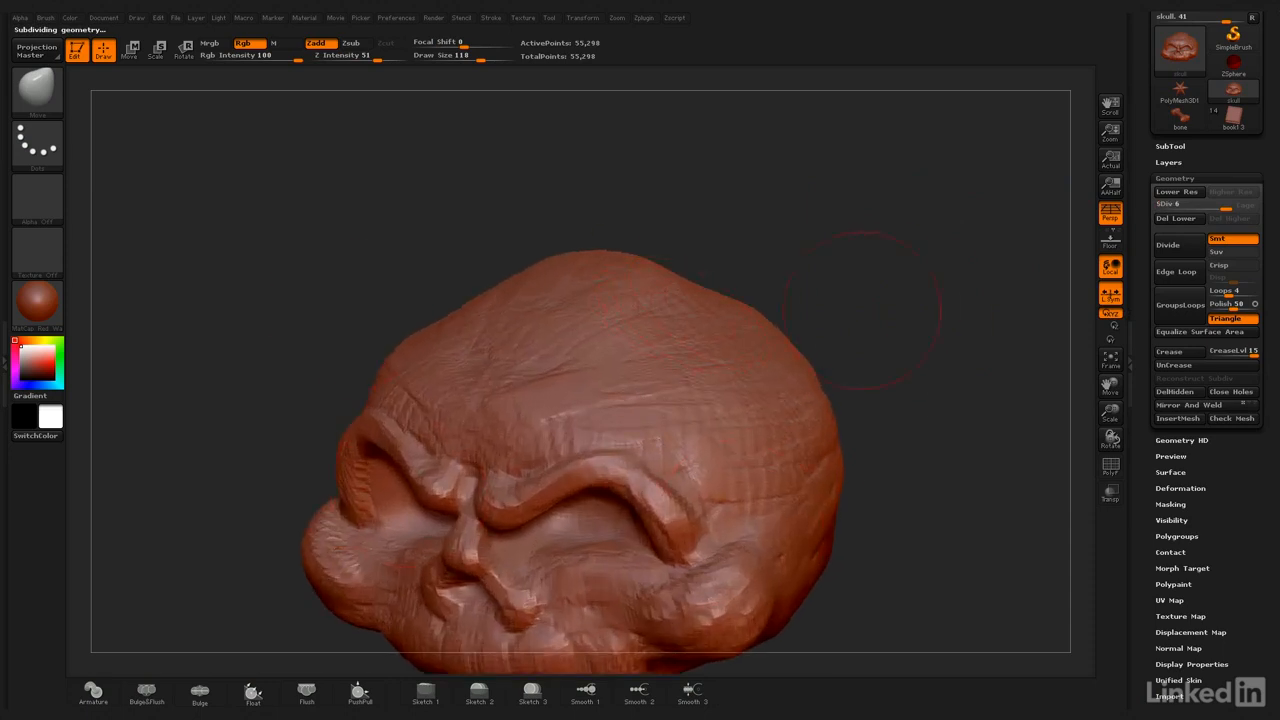
{"action": "mouse_move", "coordinate": [954, 338]}
{"action": "left_mouse_down", "text": "alt"}
{"action": "mouse_move", "coordinate": [933, 233]}
{"action": "mouse_move", "coordinate": [943, 206]}
{"action": "left_mouse_up", "text": "alt"}
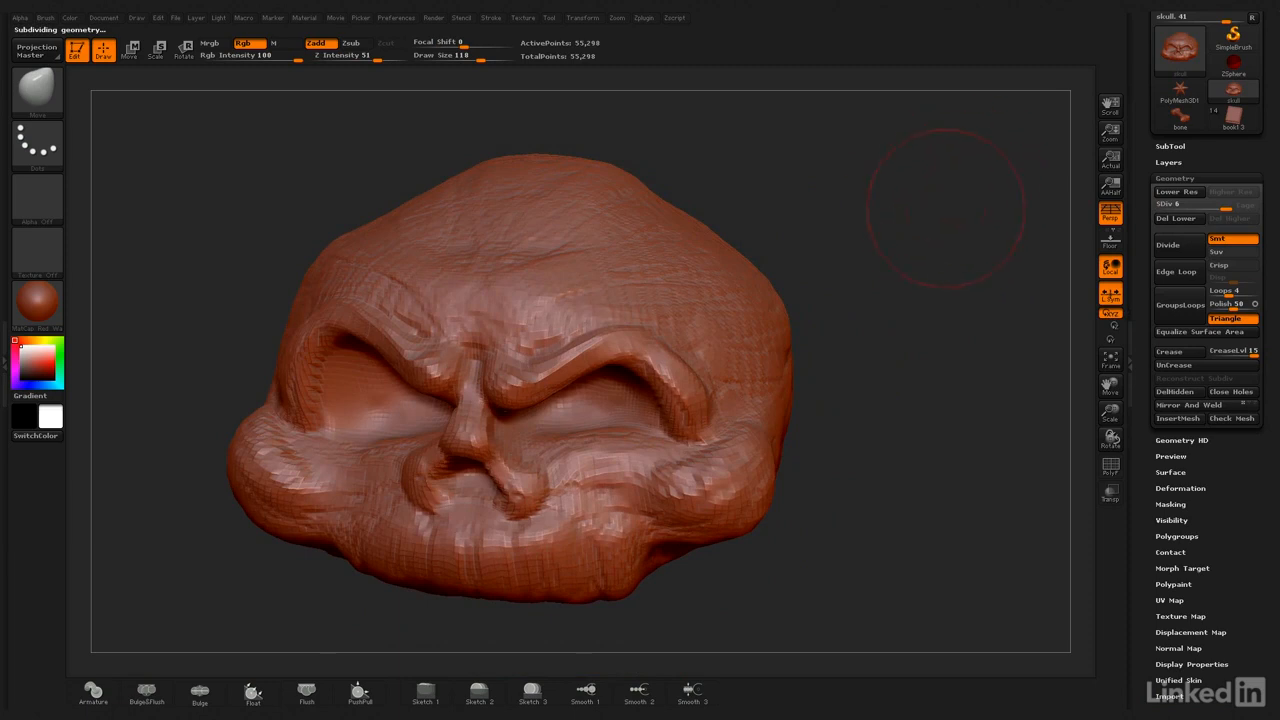
{"action": "left_click_drag", "start_coordinate": [943, 225], "coordinate": [991, 158], "text": "alt"}
{"action": "left_click_drag", "start_coordinate": [991, 158], "coordinate": [955, 170]}
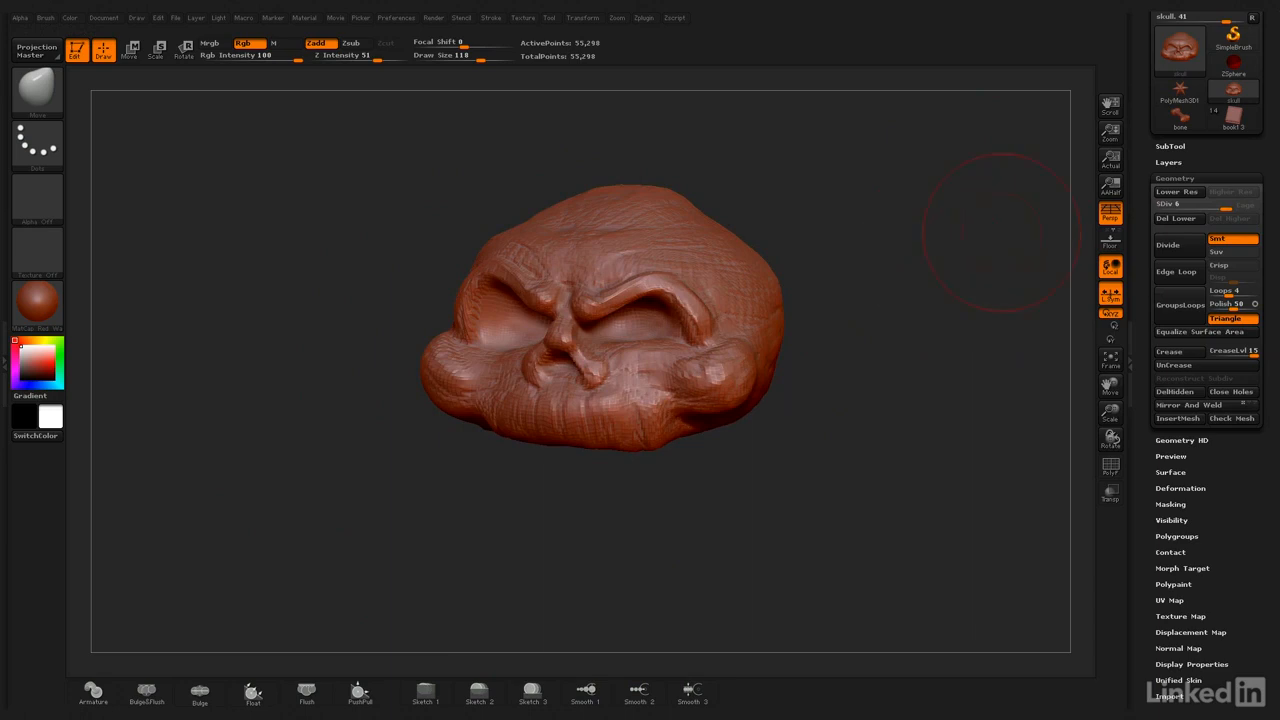
Save the tool as skull.ztl in the Lynda_PirateBook Base Meshes folder
{"action": "left_click_drag", "start_coordinate": [1142, 155], "coordinate": [1142, 249]}
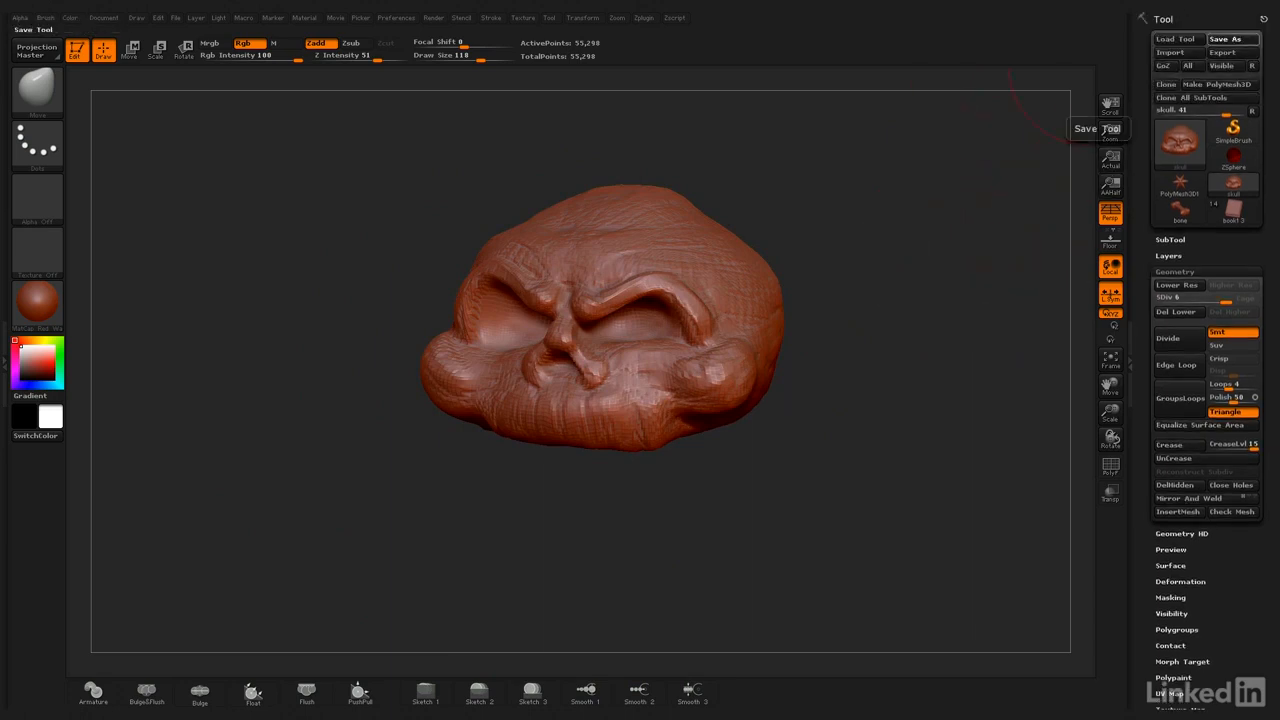
{"action": "left_click", "coordinate": [1226, 38]}
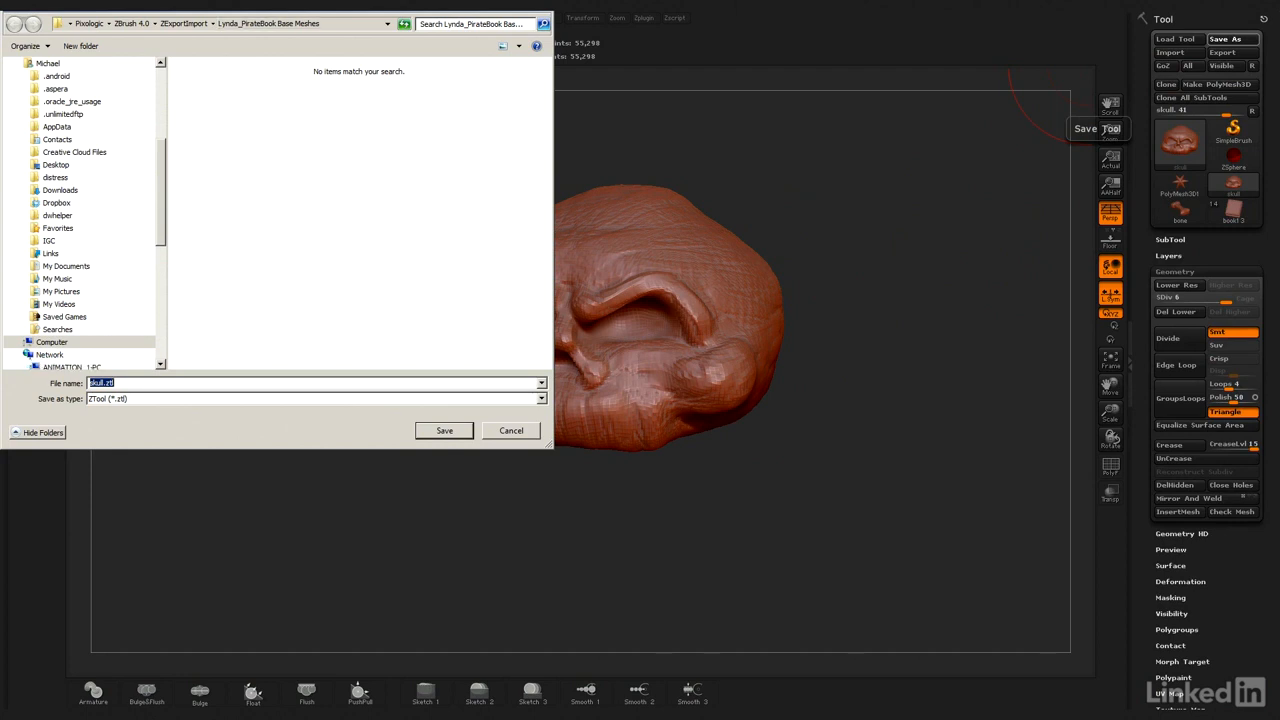
{"action": "left_click", "coordinate": [444, 430]}
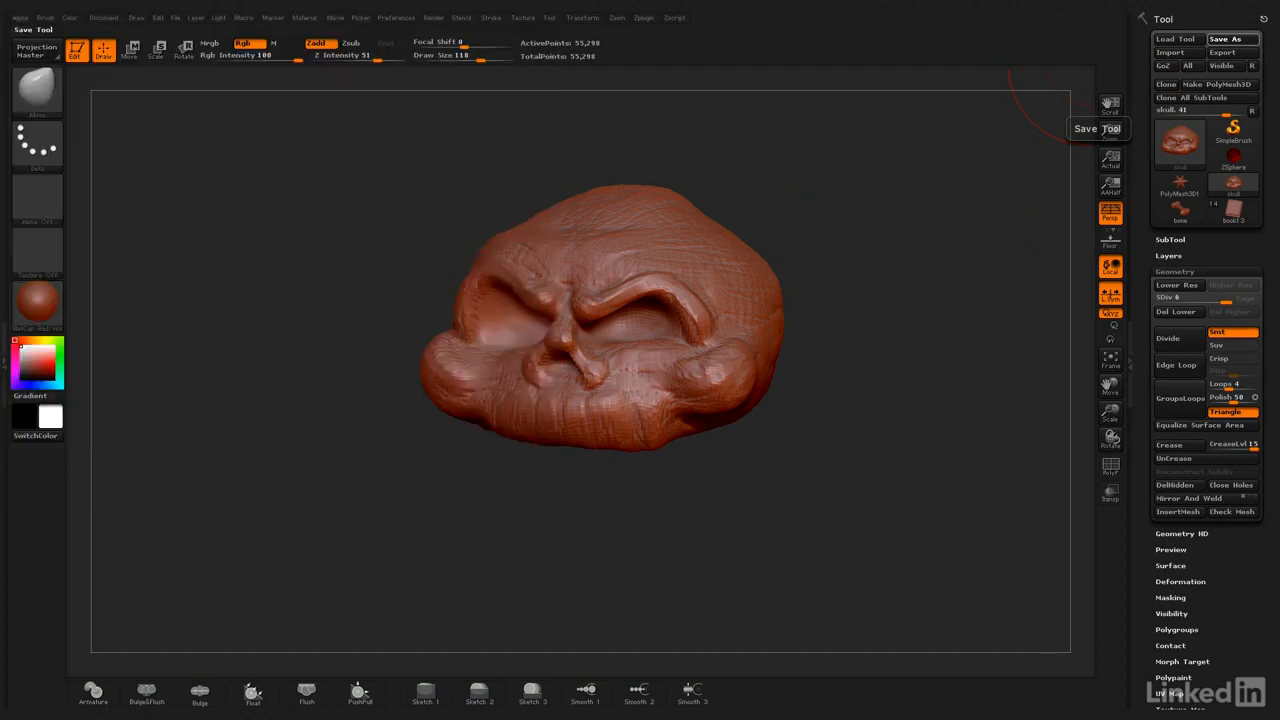
{"action": "mouse_move", "coordinate": [908, 404]}
{"action": "left_mouse_down"}
{"action": "mouse_move", "coordinate": [992, 412]}
{"action": "mouse_move", "coordinate": [884, 415]}
{"action": "left_mouse_up"}
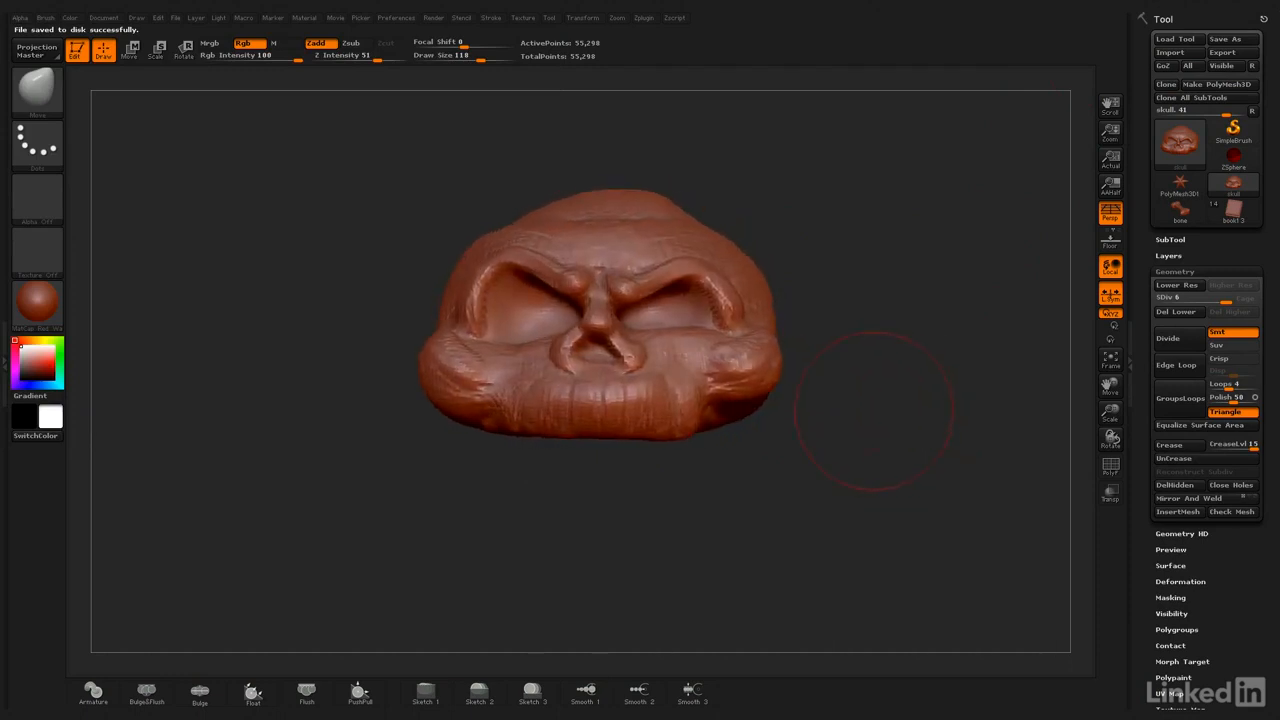